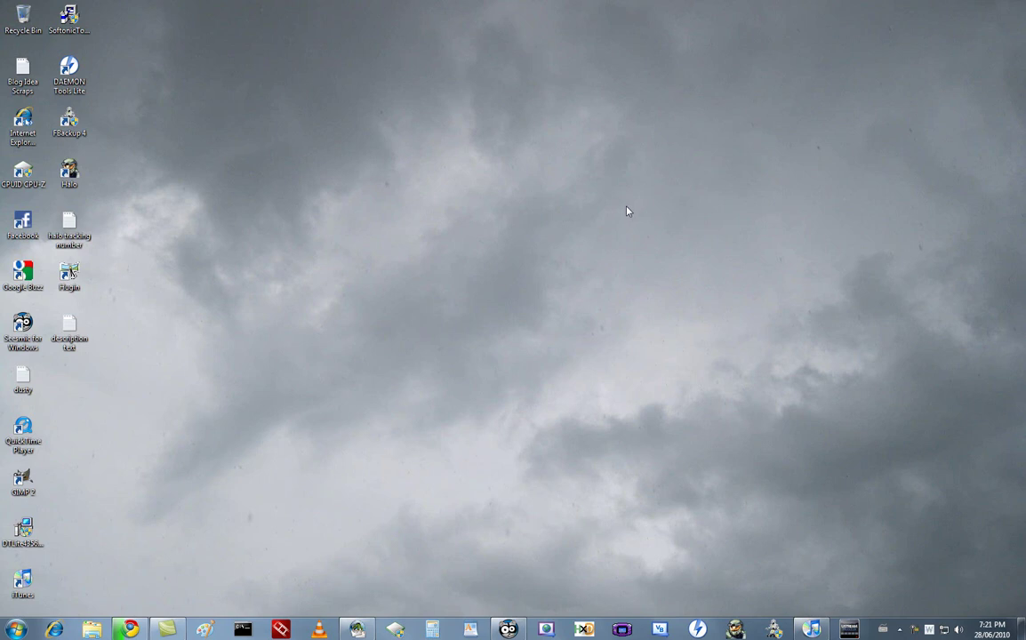
Bring Chrome forward on the nimblex.net home page and select its web address.
{"action": "left_click", "coordinate": [132, 630]}
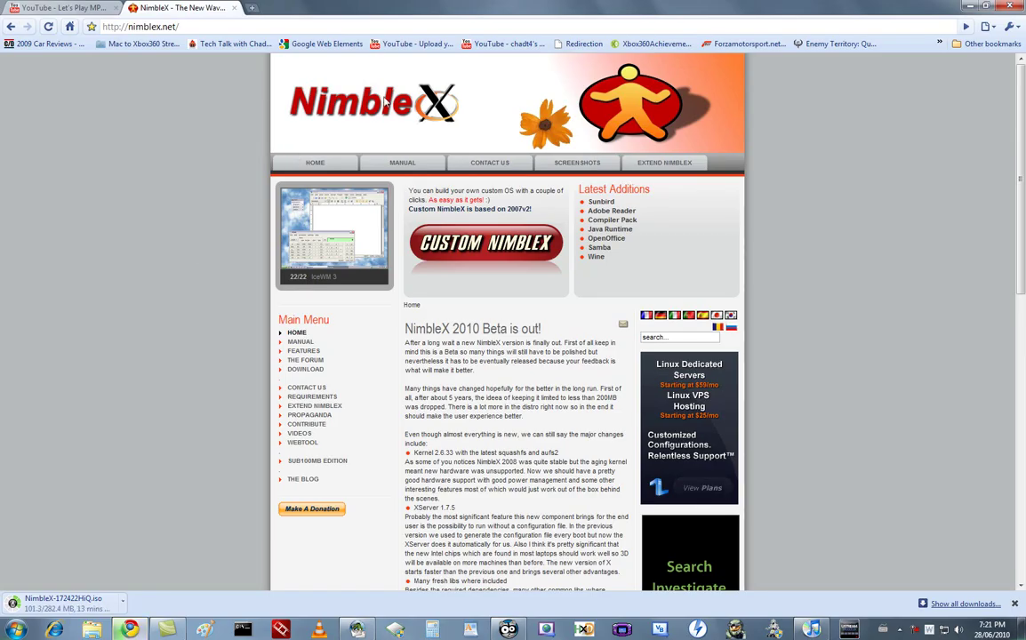
{"action": "left_click", "coordinate": [104, 27]}
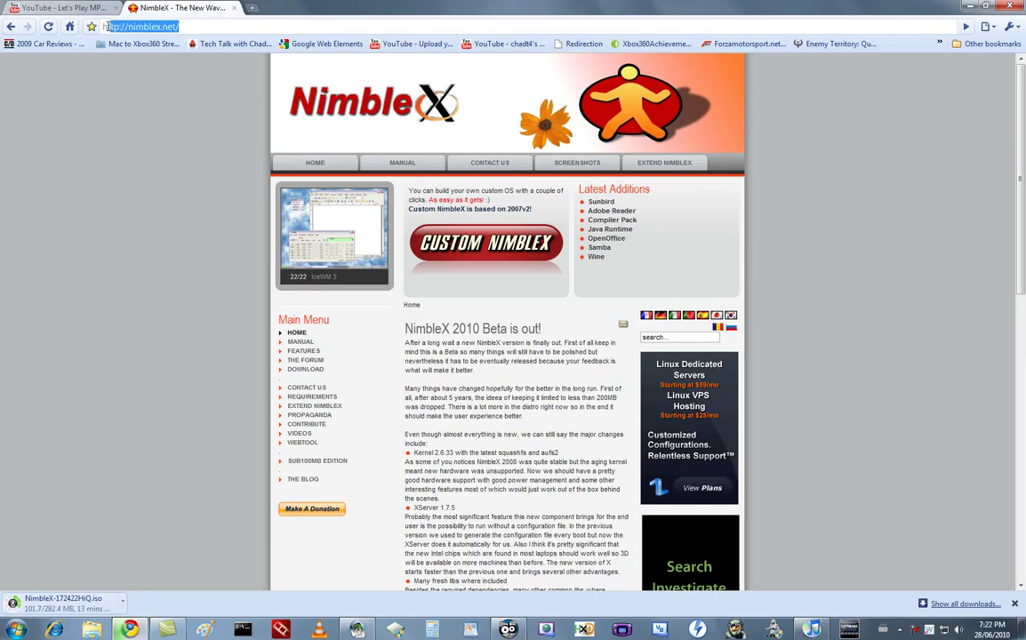
{"action": "left_click", "coordinate": [153, 78]}
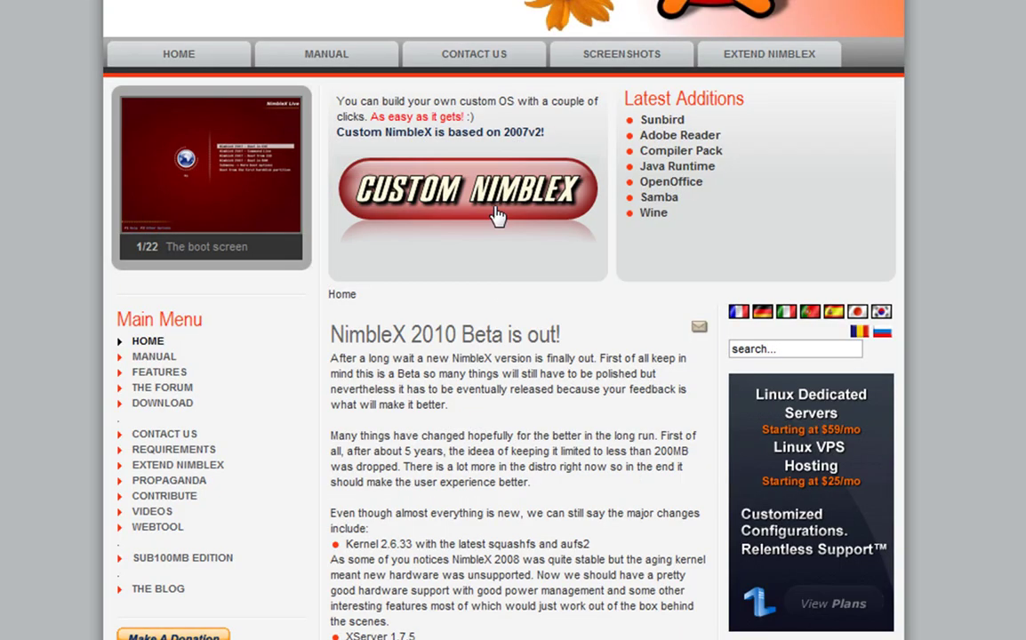
Launch the generator with the CUSTOM NIMBLEX button on the nimblex.net home page.
{"action": "left_click", "coordinate": [500, 194]}
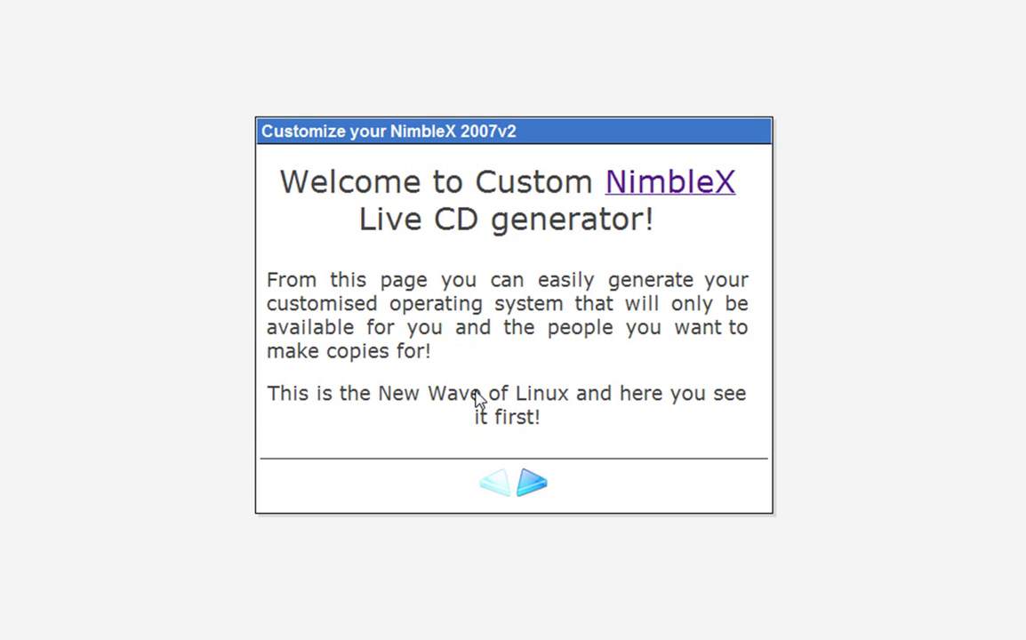
Get past the welcome page and choose the Recommended customization level.
{"action": "left_click", "coordinate": [534, 485]}
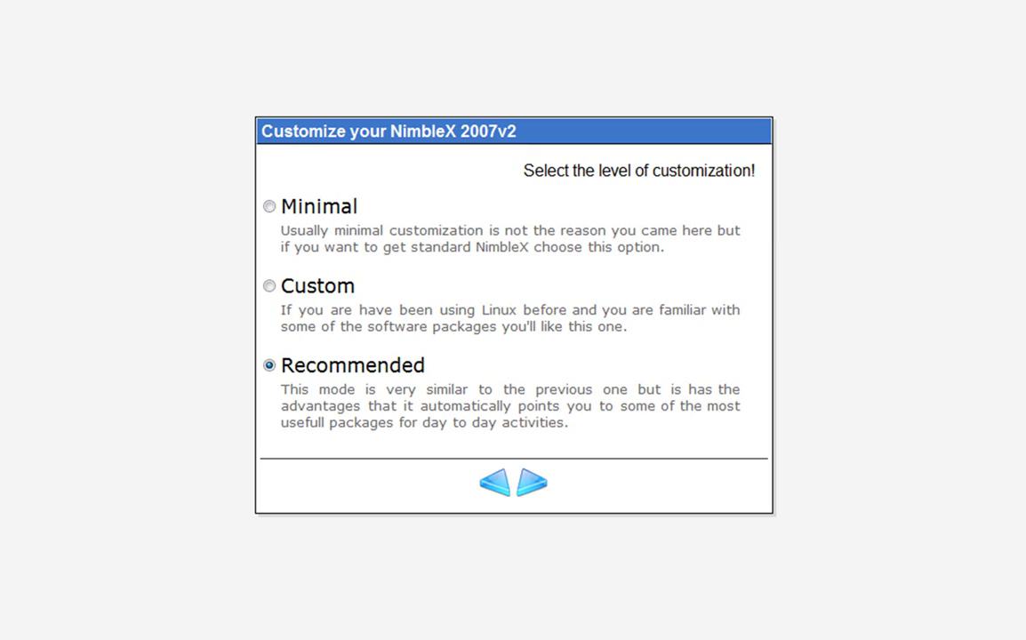
{"action": "left_click", "coordinate": [271, 206]}
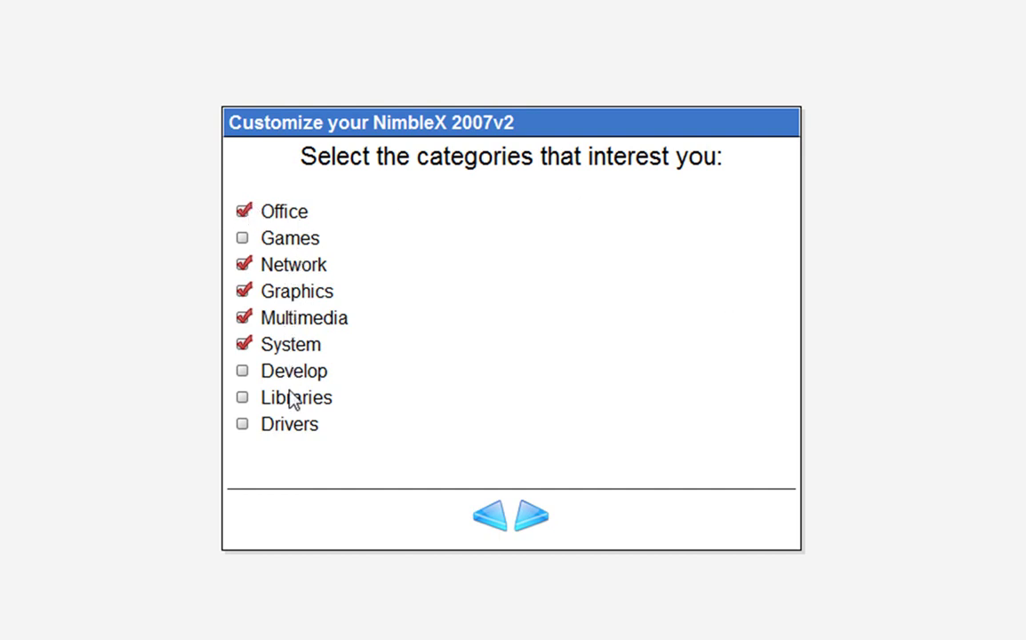
Tick the Games, Develop, Libraries and Drivers categories, then untick Games again.
{"action": "left_click", "coordinate": [242, 239]}
{"action": "left_click", "coordinate": [242, 372]}
{"action": "left_click", "coordinate": [242, 398]}
{"action": "left_click", "coordinate": [243, 424]}
{"action": "left_click", "coordinate": [244, 239]}
Drop the Libraries category and leave Qalculate 0.9.6 out of the Office packages.
{"action": "left_click", "coordinate": [243, 399]}
{"action": "left_click", "coordinate": [536, 525]}
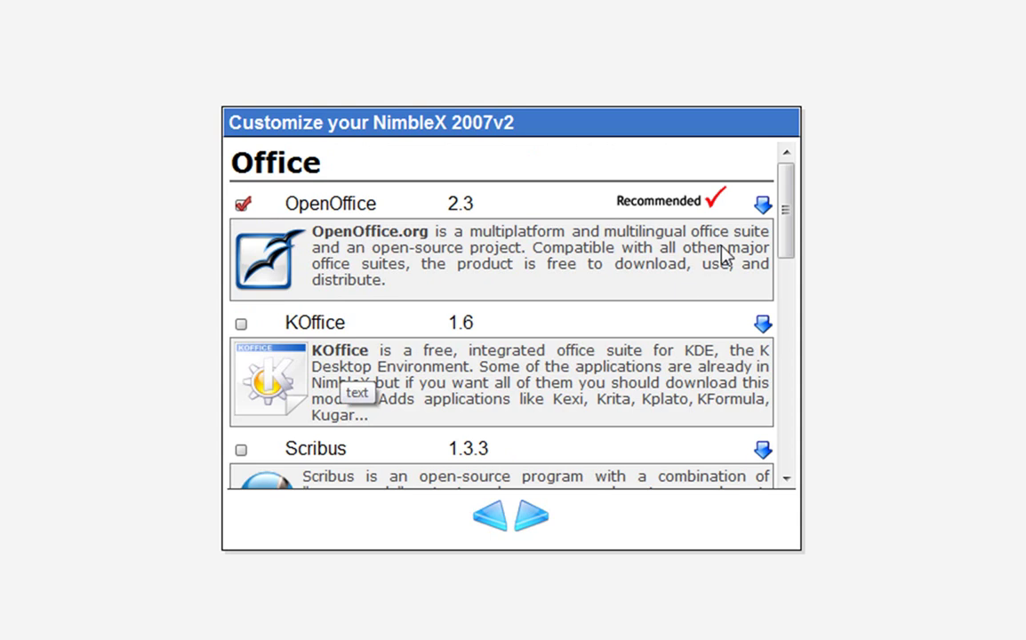
{"action": "left_click_drag", "start_coordinate": [780, 231], "coordinate": [775, 457]}
{"action": "left_click", "coordinate": [240, 382]}
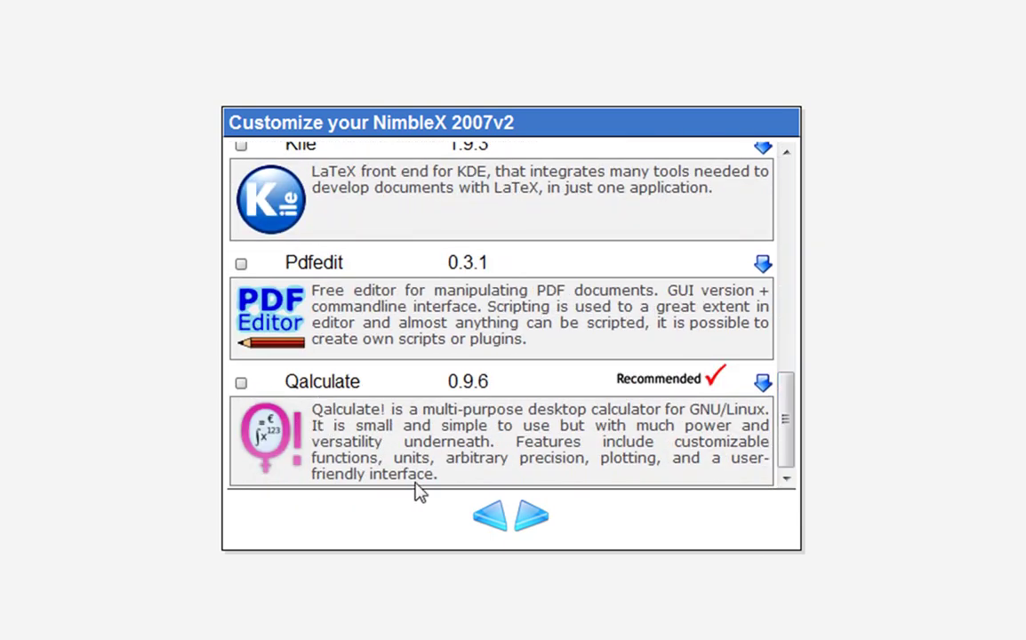
{"action": "left_click", "coordinate": [538, 528]}
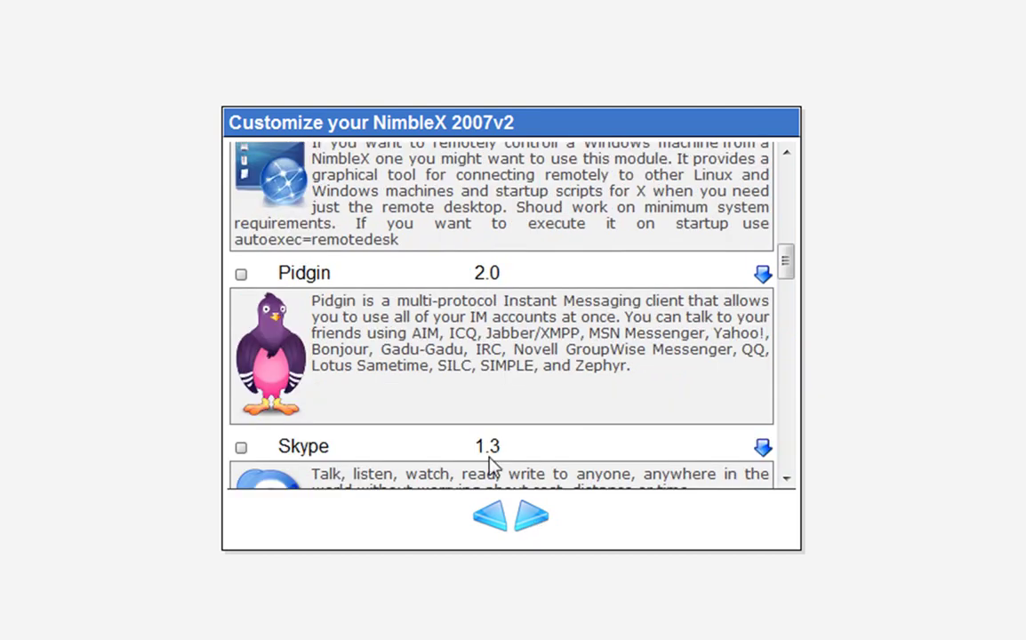
Add Remote Desktop, Skype and Thunderbird to the Network packages.
{"action": "scroll", "coordinate": [454, 435], "scroll_direction": "up", "scroll_amount": 10}
{"action": "scroll", "coordinate": [289, 296], "scroll_direction": "down", "scroll_amount": 10}
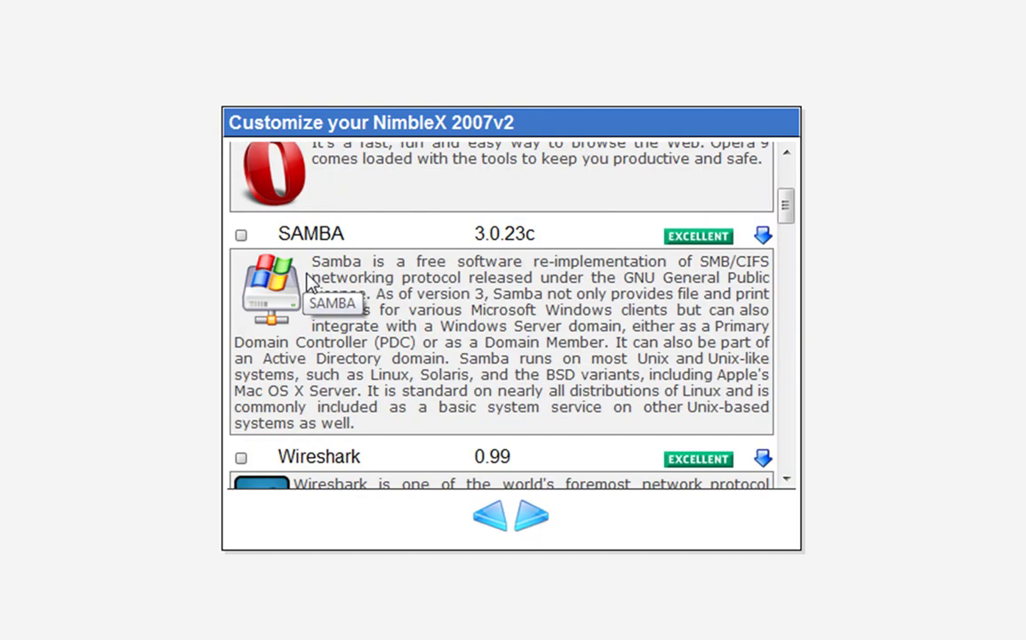
{"action": "scroll", "coordinate": [286, 294], "scroll_direction": "down", "scroll_amount": 3}
{"action": "scroll", "coordinate": [286, 293], "scroll_direction": "up", "scroll_amount": 3}
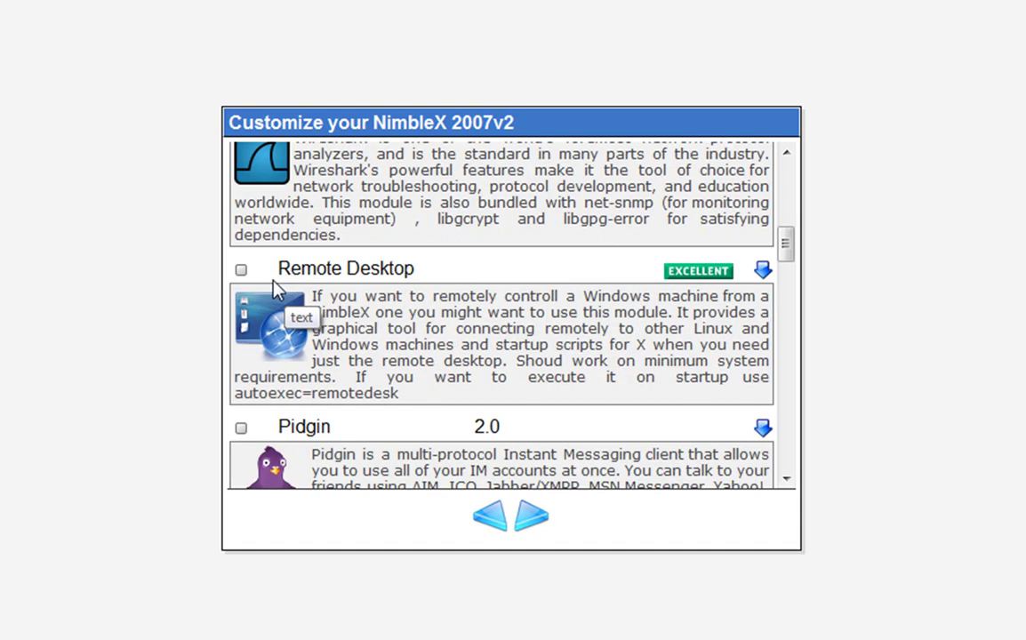
{"action": "left_click", "coordinate": [241, 270]}
{"action": "scroll", "coordinate": [317, 296], "scroll_direction": "down", "scroll_amount": 3}
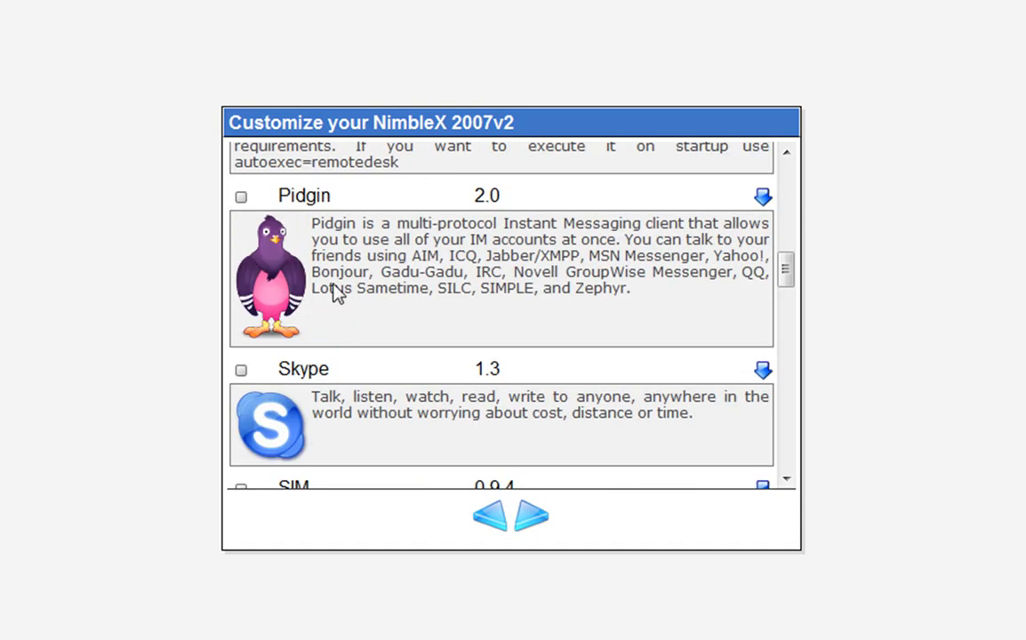
{"action": "scroll", "coordinate": [273, 311], "scroll_direction": "down", "scroll_amount": 1}
{"action": "left_click", "coordinate": [241, 254]}
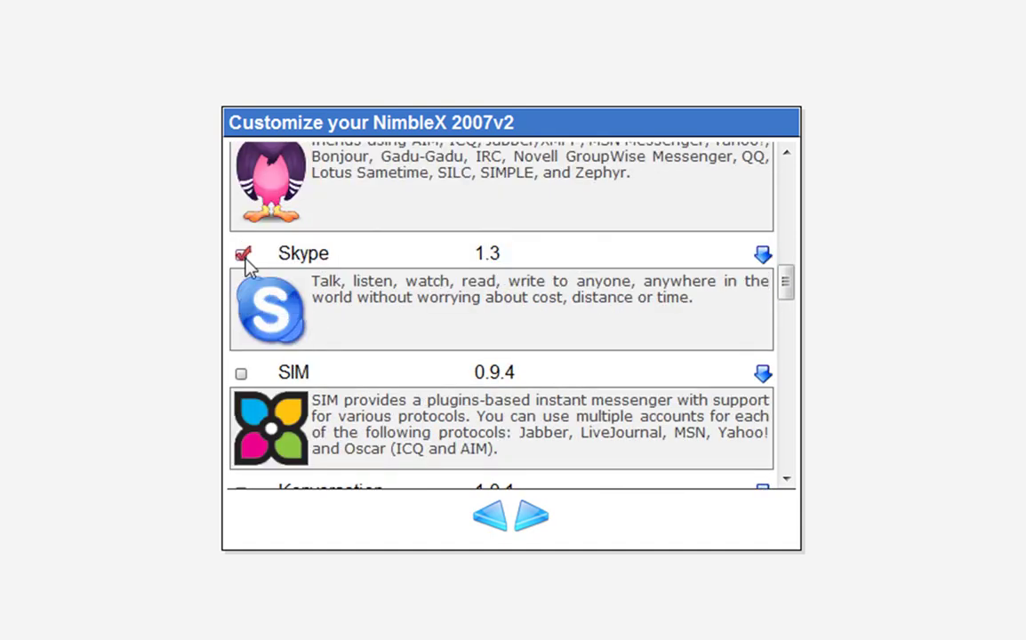
{"action": "scroll", "coordinate": [350, 291], "scroll_direction": "down", "scroll_amount": 5}
{"action": "scroll", "coordinate": [344, 279], "scroll_direction": "down", "scroll_amount": 3}
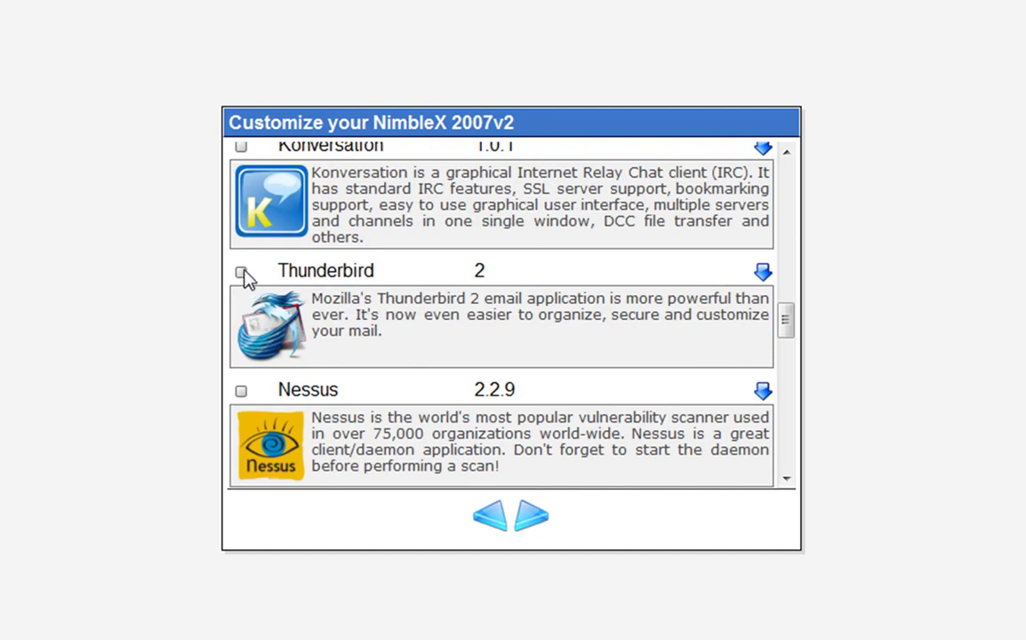
{"action": "left_click", "coordinate": [243, 275]}
Also add Azureus 2.5 to the Network packages.
{"action": "scroll", "coordinate": [343, 285], "scroll_direction": "down", "scroll_amount": 3}
{"action": "scroll", "coordinate": [340, 279], "scroll_direction": "down", "scroll_amount": 5}
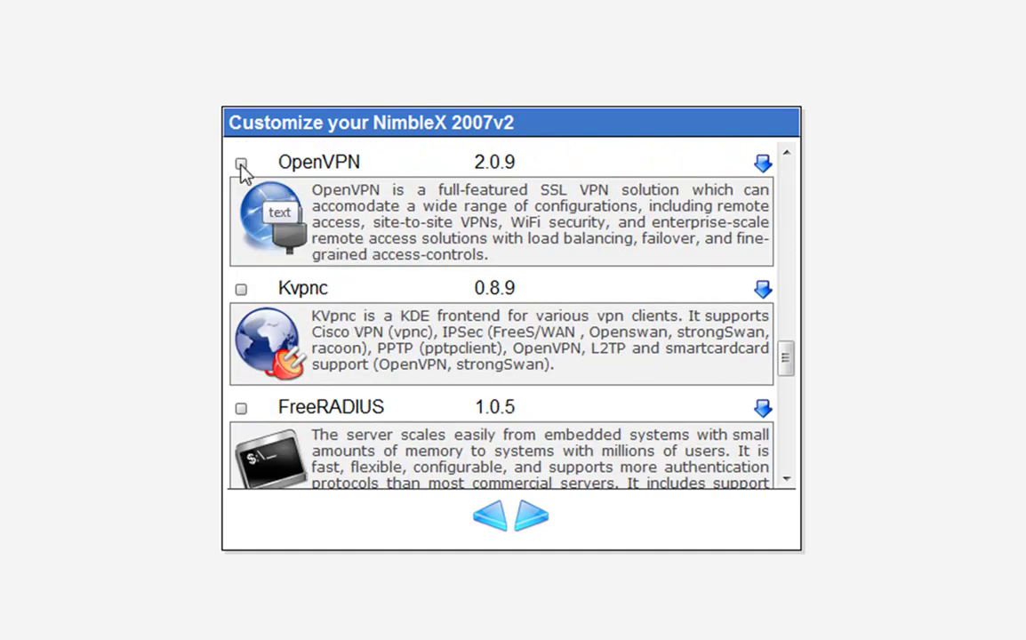
{"action": "scroll", "coordinate": [405, 338], "scroll_direction": "down", "scroll_amount": 3}
{"action": "scroll", "coordinate": [407, 343], "scroll_direction": "down", "scroll_amount": 9}
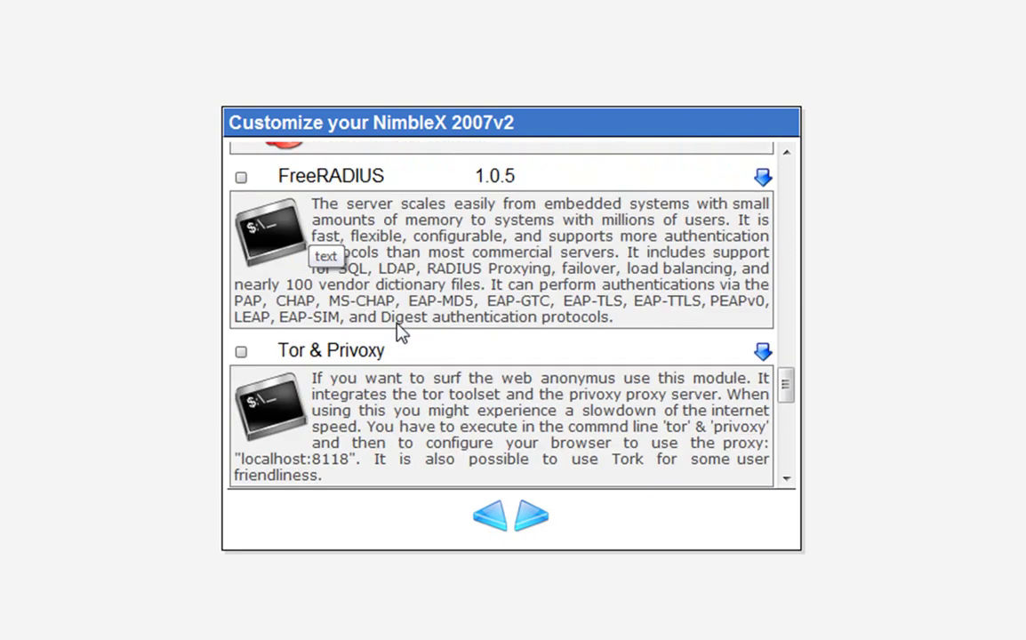
{"action": "scroll", "coordinate": [382, 329], "scroll_direction": "down", "scroll_amount": 3}
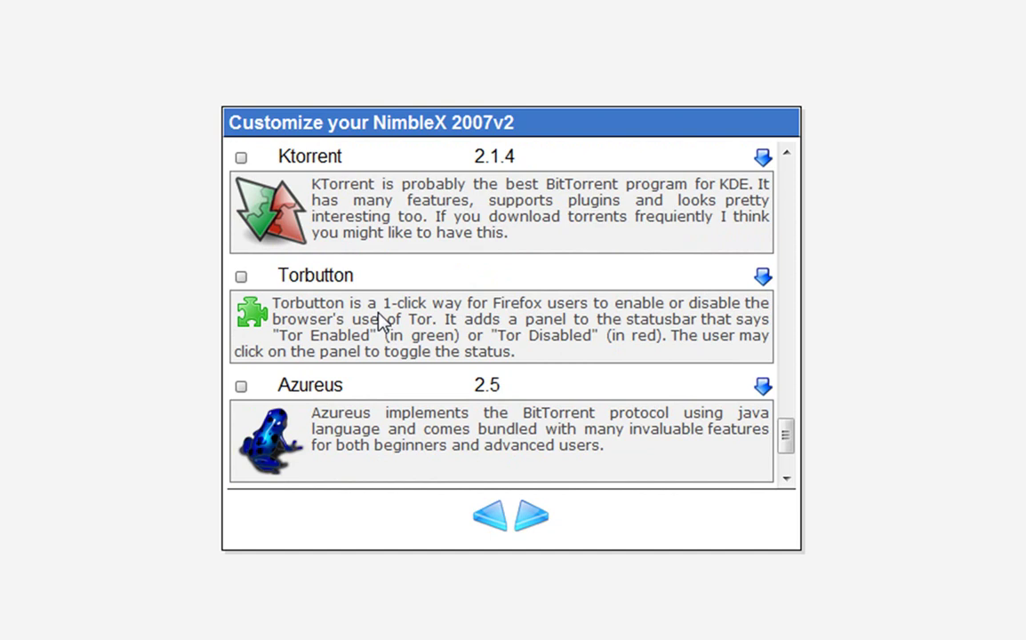
{"action": "scroll", "coordinate": [382, 322], "scroll_direction": "down", "scroll_amount": 3}
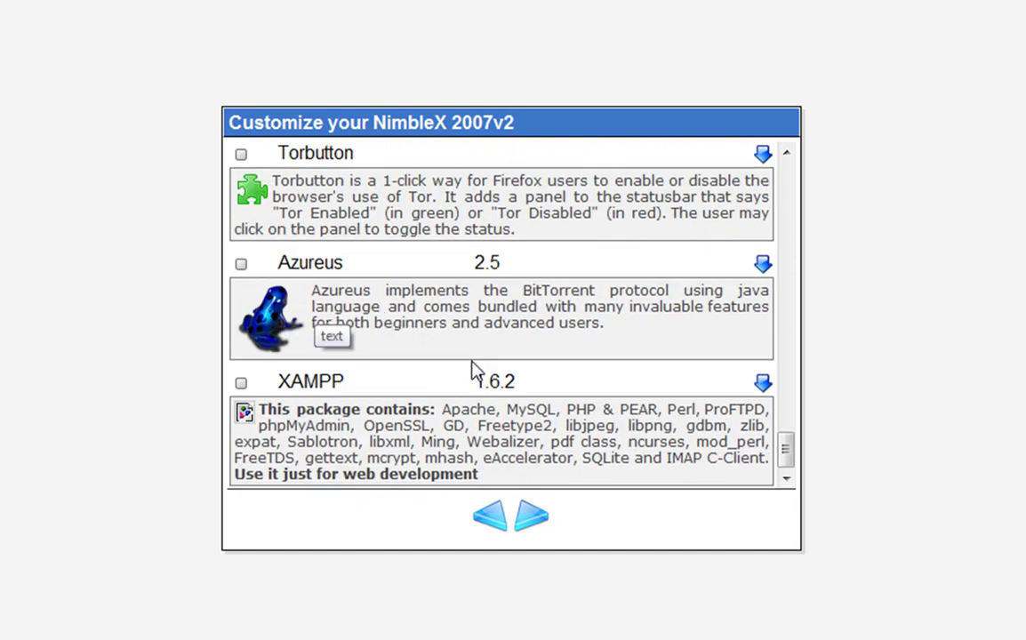
{"action": "left_click", "coordinate": [242, 264]}
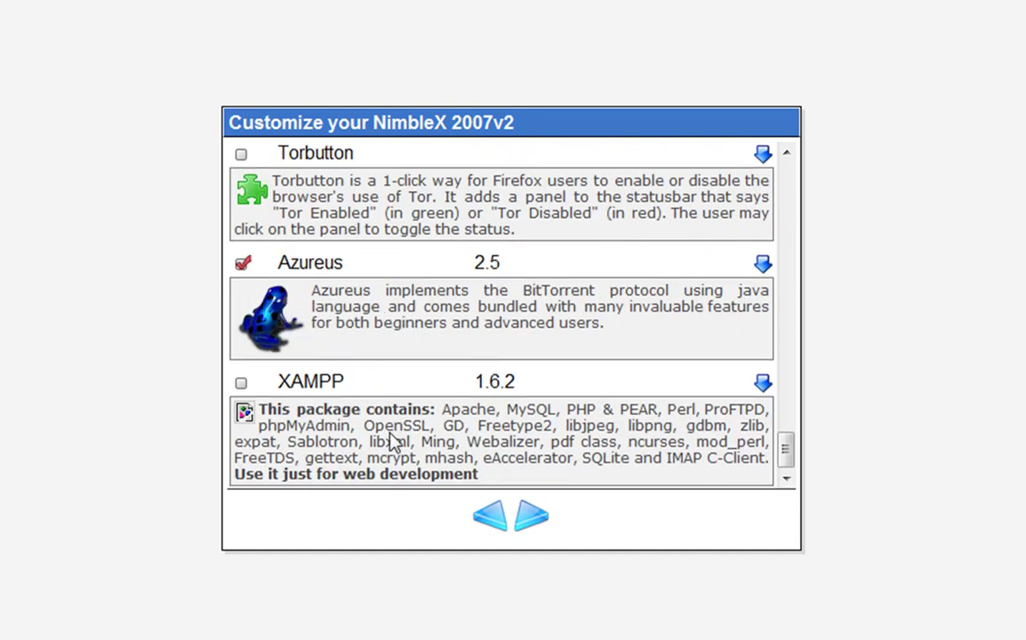
{"action": "left_click", "coordinate": [534, 524]}
Replace Gimp with Blender in the Graphics packages.
{"action": "scroll", "coordinate": [694, 476], "scroll_direction": "up", "scroll_amount": 5}
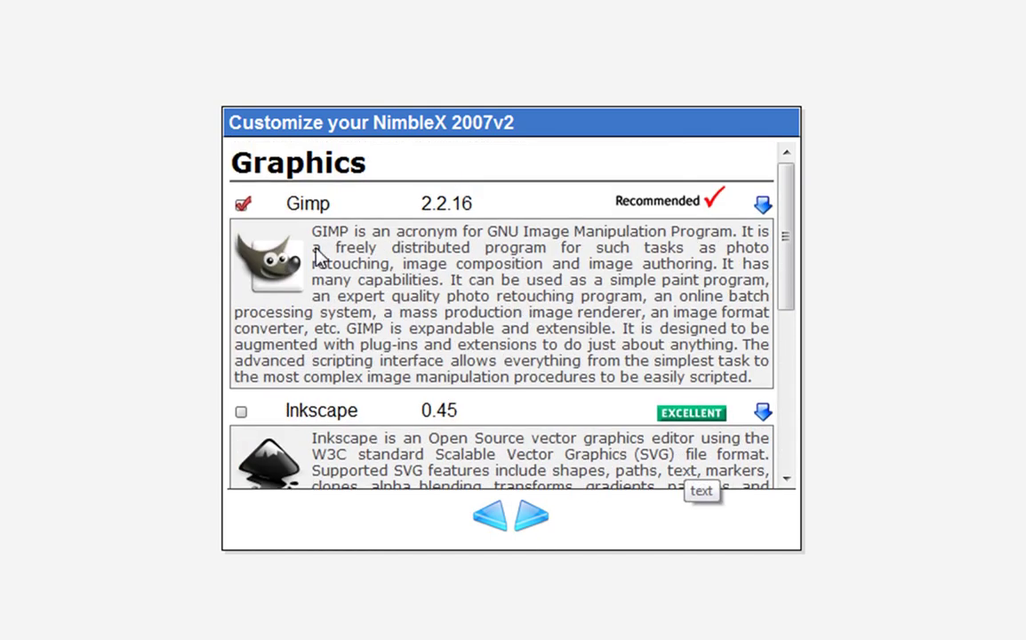
{"action": "left_click", "coordinate": [243, 204]}
{"action": "scroll", "coordinate": [314, 291], "scroll_direction": "down", "scroll_amount": 5}
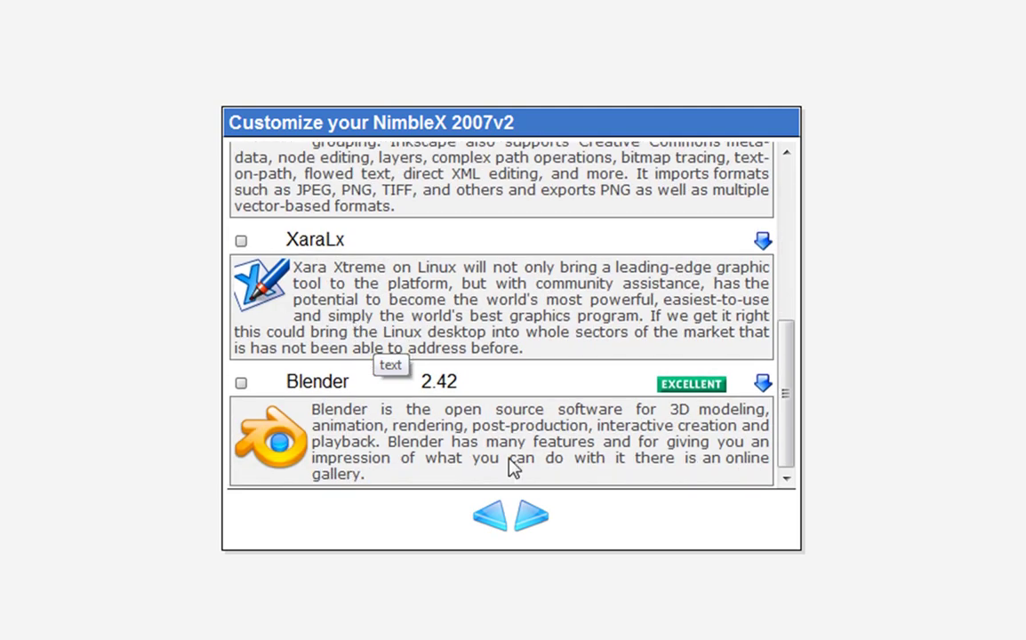
{"action": "left_click", "coordinate": [241, 383]}
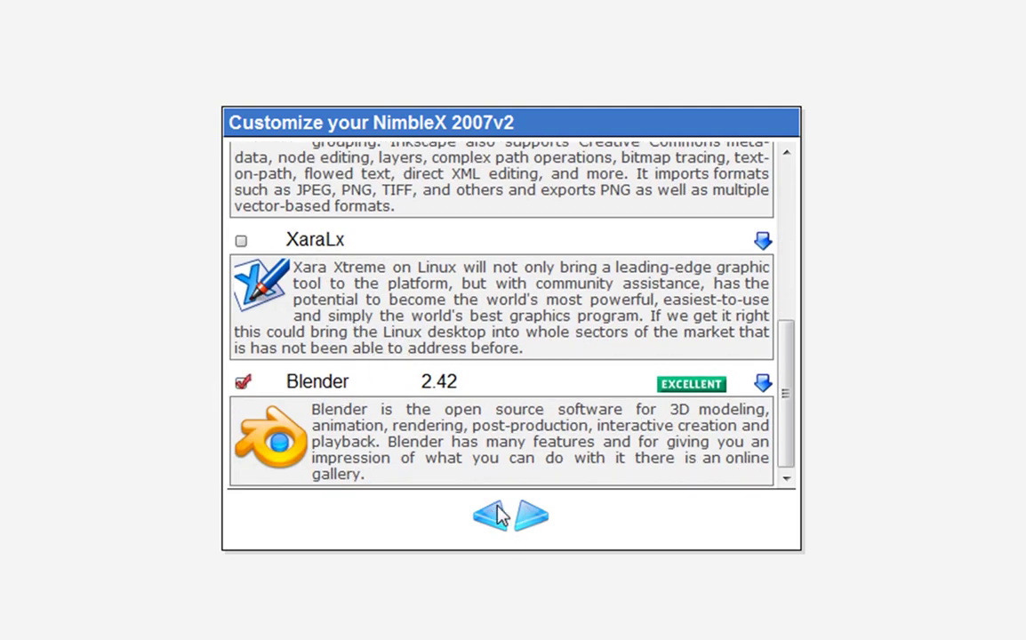
Add Kino 1 in Multimedia and VirtualBox 1.4 in the System packages.
{"action": "left_click", "coordinate": [533, 518]}
{"action": "scroll", "coordinate": [458, 449], "scroll_direction": "up", "scroll_amount": 5}
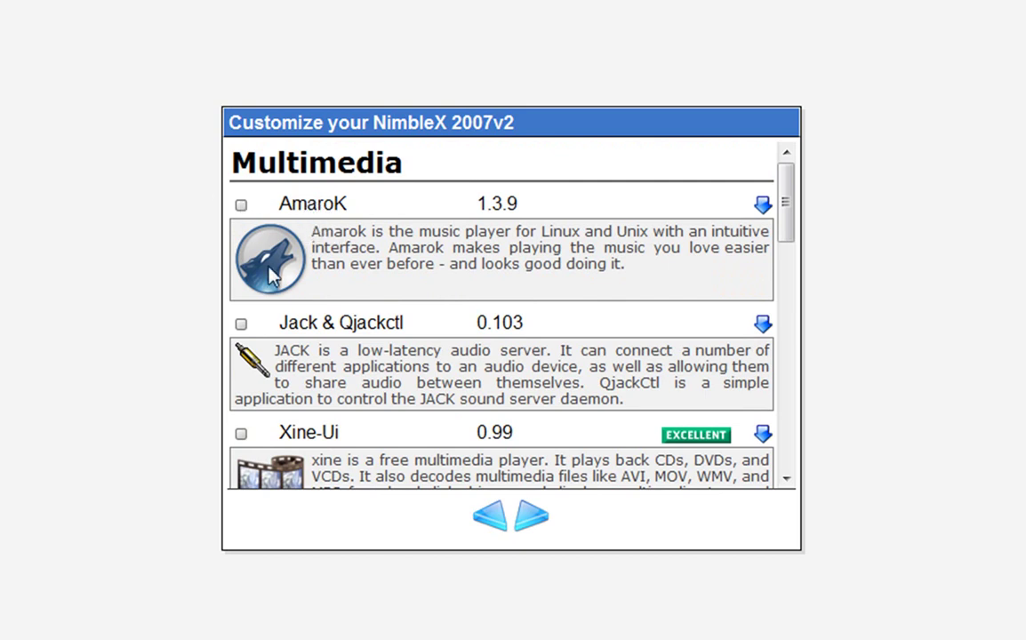
{"action": "scroll", "coordinate": [271, 275], "scroll_direction": "down", "scroll_amount": 3}
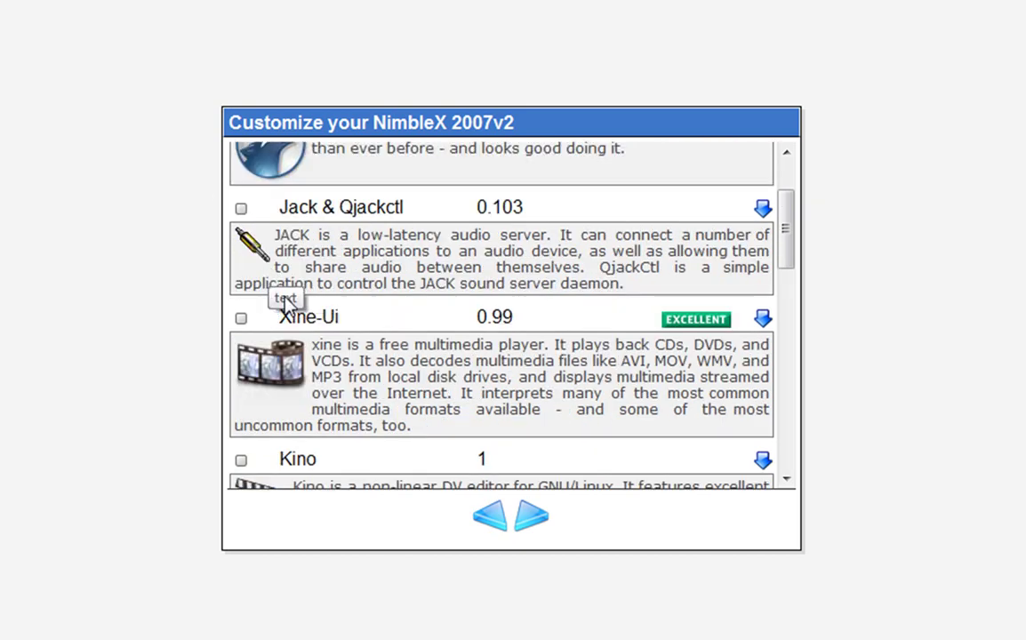
{"action": "scroll", "coordinate": [285, 298], "scroll_direction": "down", "scroll_amount": 6}
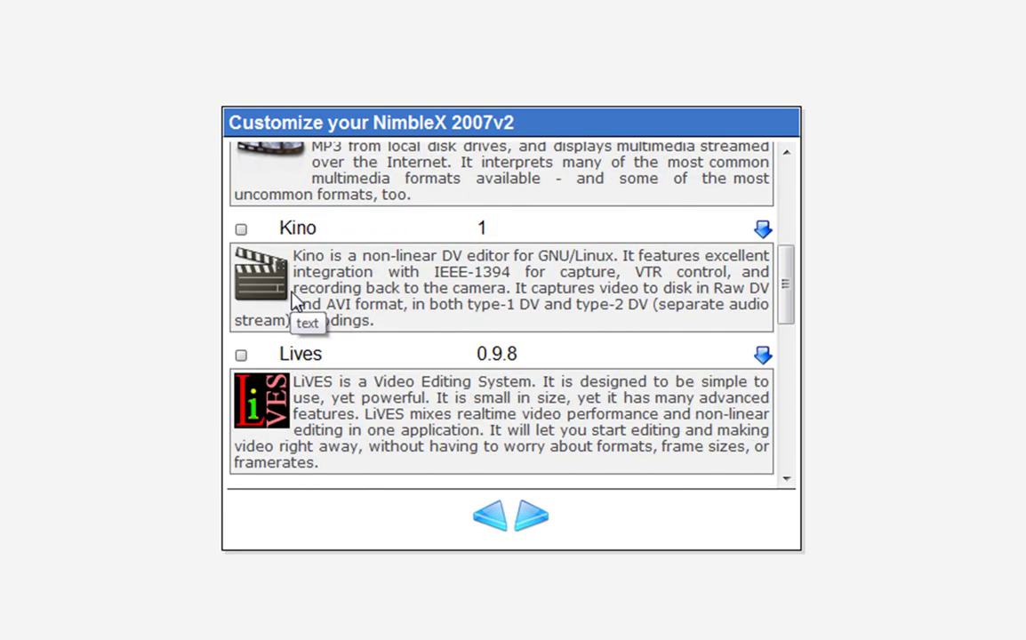
{"action": "left_click", "coordinate": [241, 231]}
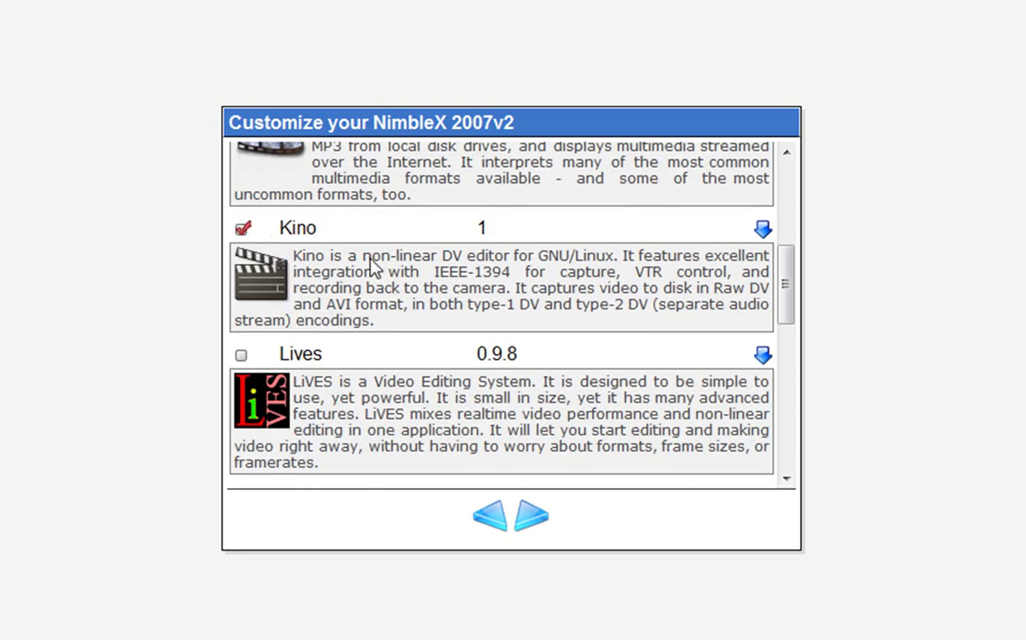
{"action": "scroll", "coordinate": [378, 270], "scroll_direction": "down", "scroll_amount": 15}
{"action": "scroll", "coordinate": [481, 347], "scroll_direction": "down", "scroll_amount": 1}
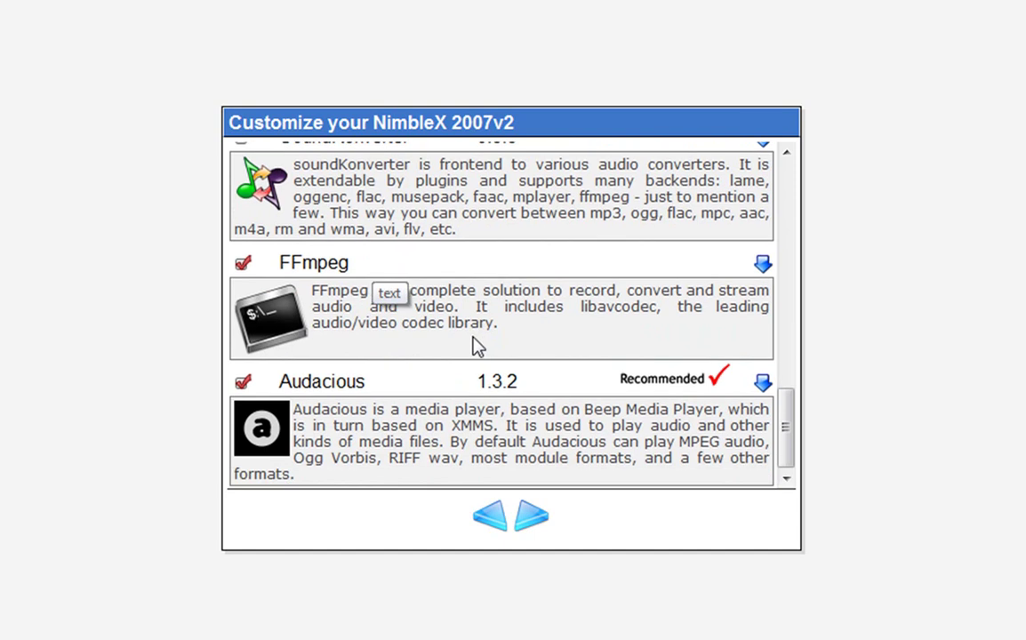
{"action": "left_click", "coordinate": [537, 521]}
{"action": "scroll", "coordinate": [516, 434], "scroll_direction": "up", "scroll_amount": 15}
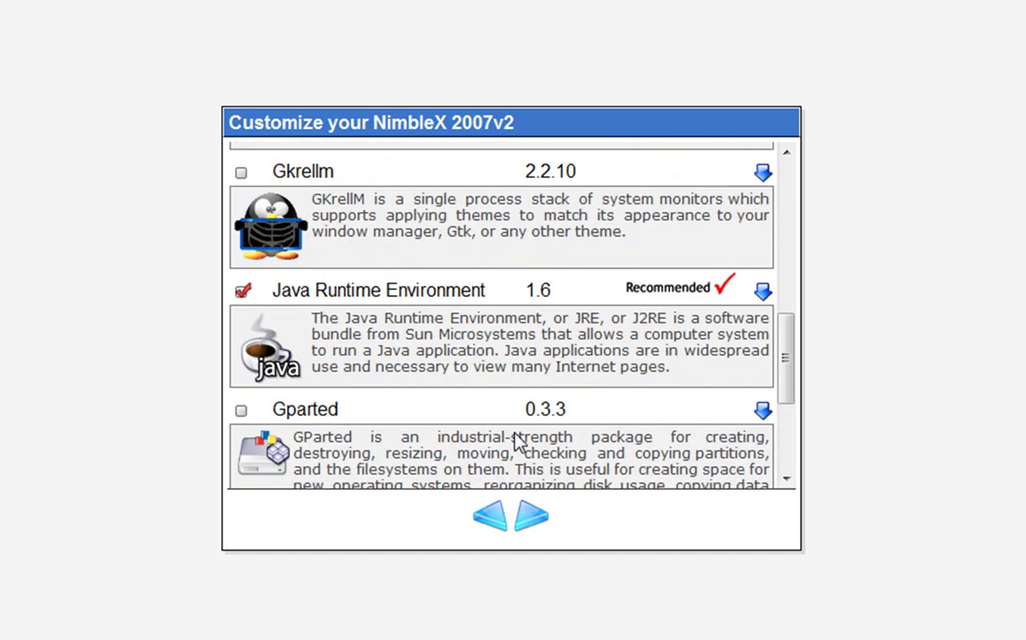
{"action": "left_click", "coordinate": [241, 205]}
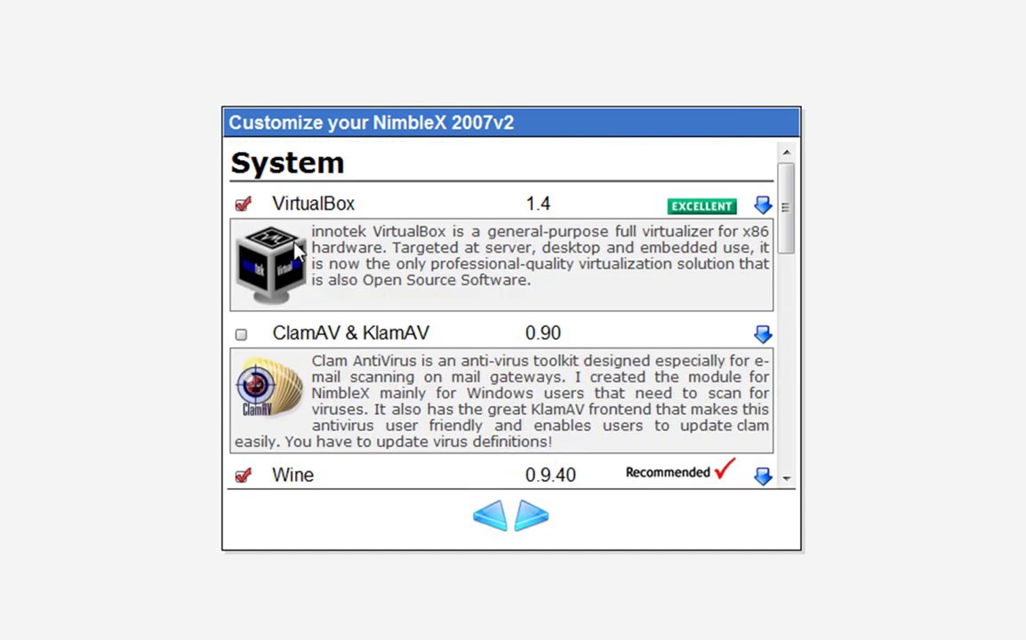
Tick Gparted 0.3.3 in the System list, leaving Xvkbd and Fonts-75dpi unchecked.
{"action": "scroll", "coordinate": [263, 258], "scroll_direction": "down", "scroll_amount": 5}
{"action": "scroll", "coordinate": [284, 284], "scroll_direction": "down", "scroll_amount": 2}
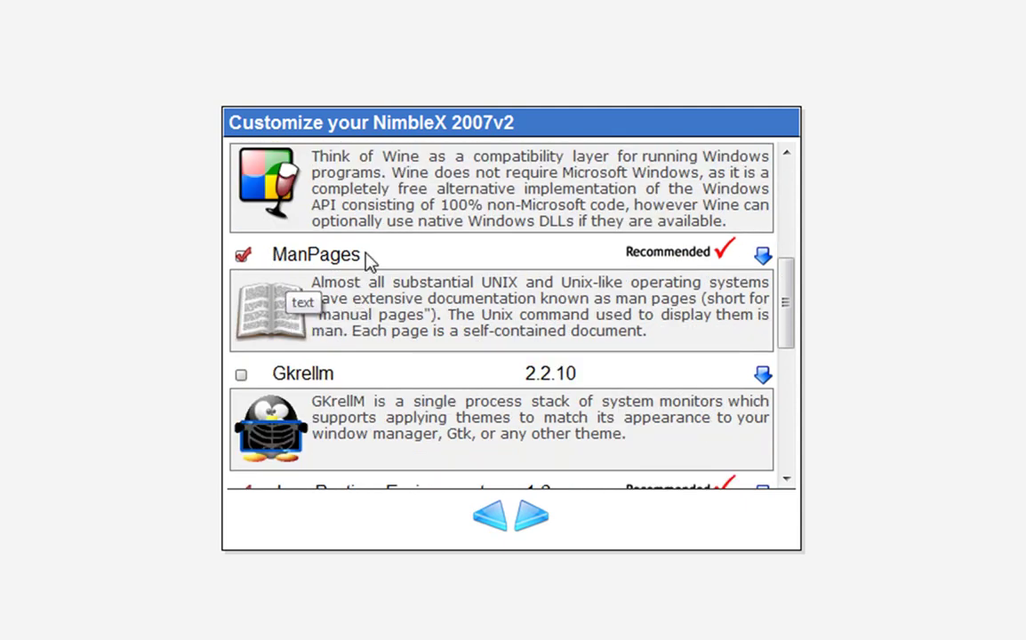
{"action": "scroll", "coordinate": [391, 258], "scroll_direction": "up", "scroll_amount": 7}
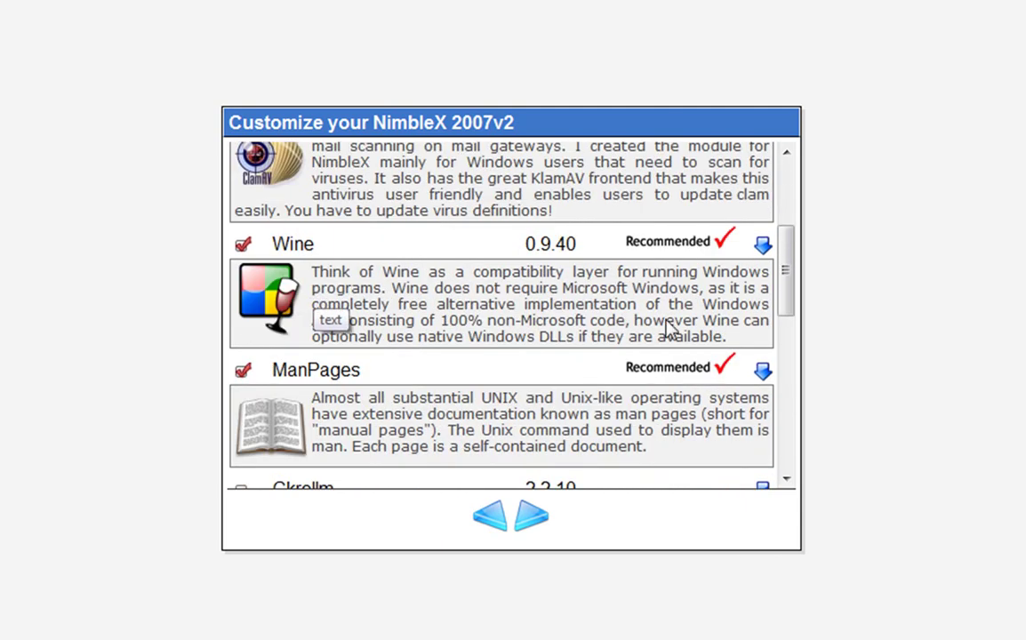
{"action": "scroll", "coordinate": [456, 265], "scroll_direction": "down", "scroll_amount": 2}
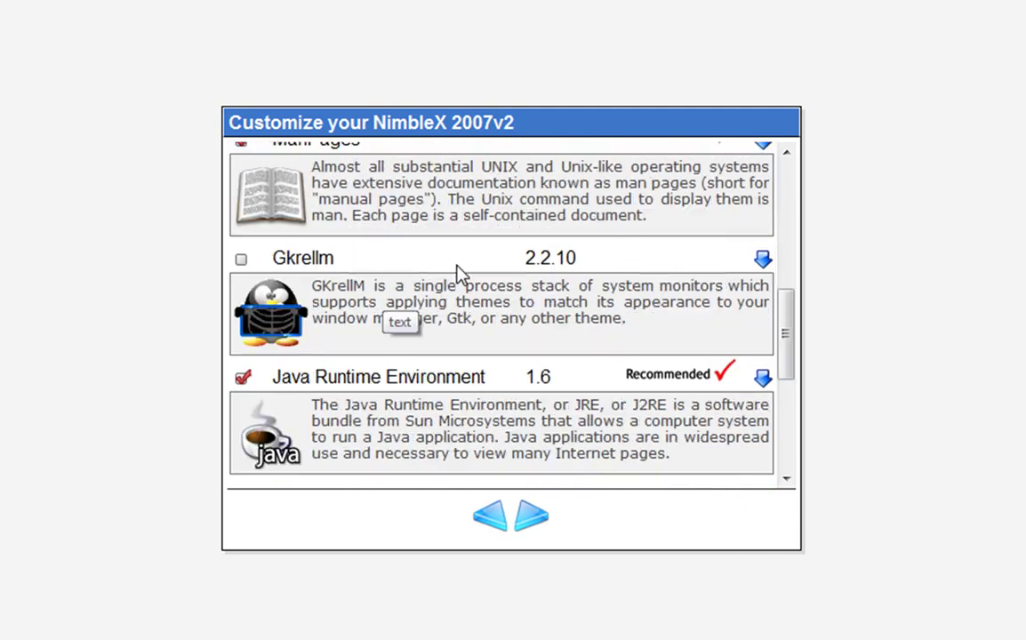
{"action": "scroll", "coordinate": [458, 275], "scroll_direction": "up", "scroll_amount": 2}
{"action": "scroll", "coordinate": [458, 275], "scroll_direction": "down", "scroll_amount": 1}
{"action": "scroll", "coordinate": [298, 285], "scroll_direction": "up", "scroll_amount": 1}
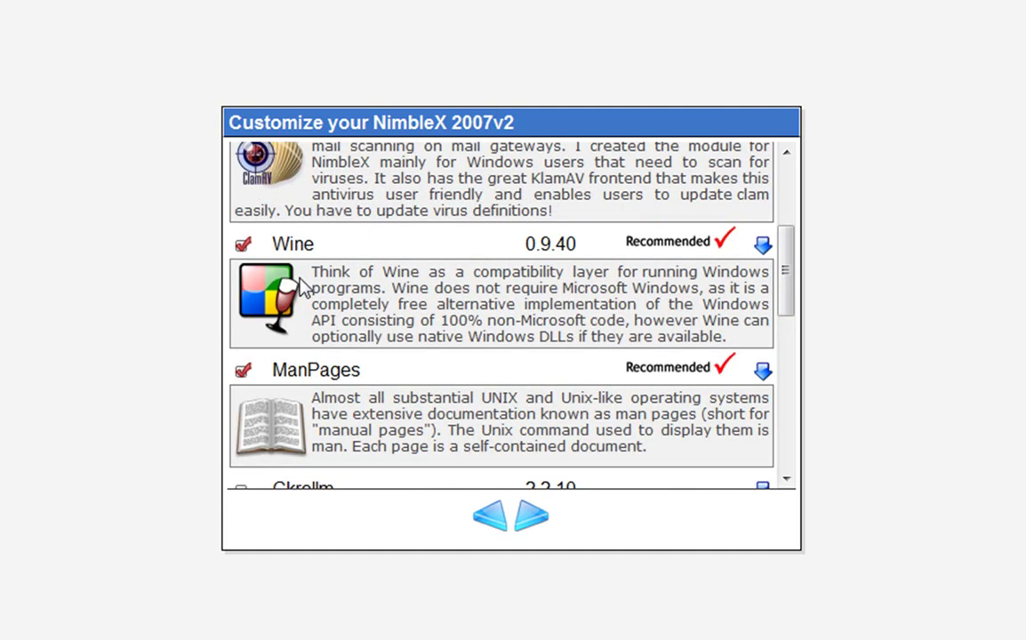
{"action": "scroll", "coordinate": [363, 277], "scroll_direction": "down", "scroll_amount": 2}
{"action": "scroll", "coordinate": [342, 276], "scroll_direction": "down", "scroll_amount": 2}
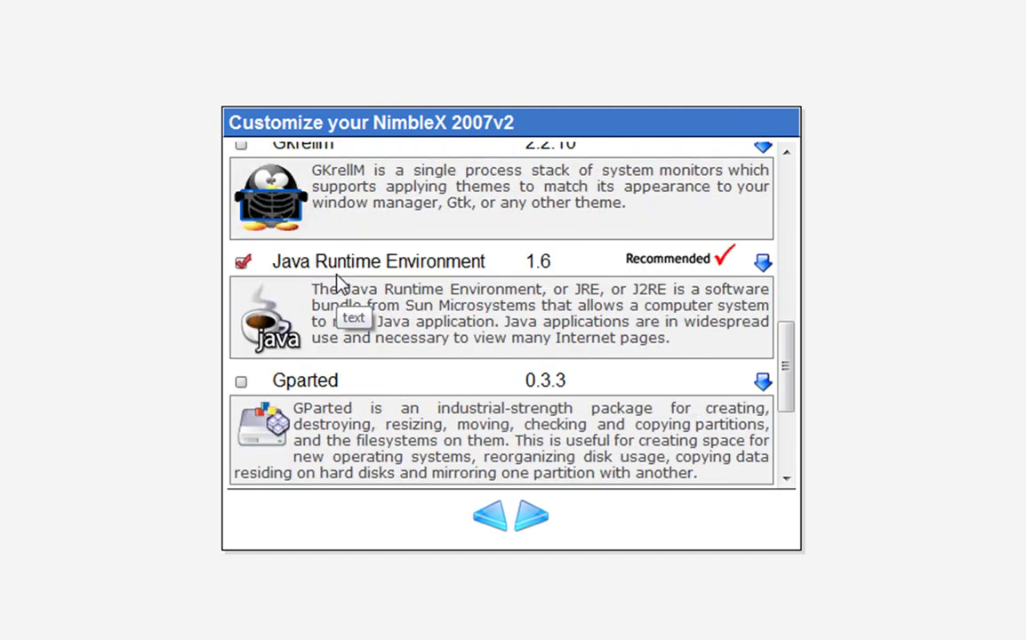
{"action": "scroll", "coordinate": [338, 279], "scroll_direction": "up", "scroll_amount": 2}
{"action": "scroll", "coordinate": [302, 285], "scroll_direction": "down", "scroll_amount": 1}
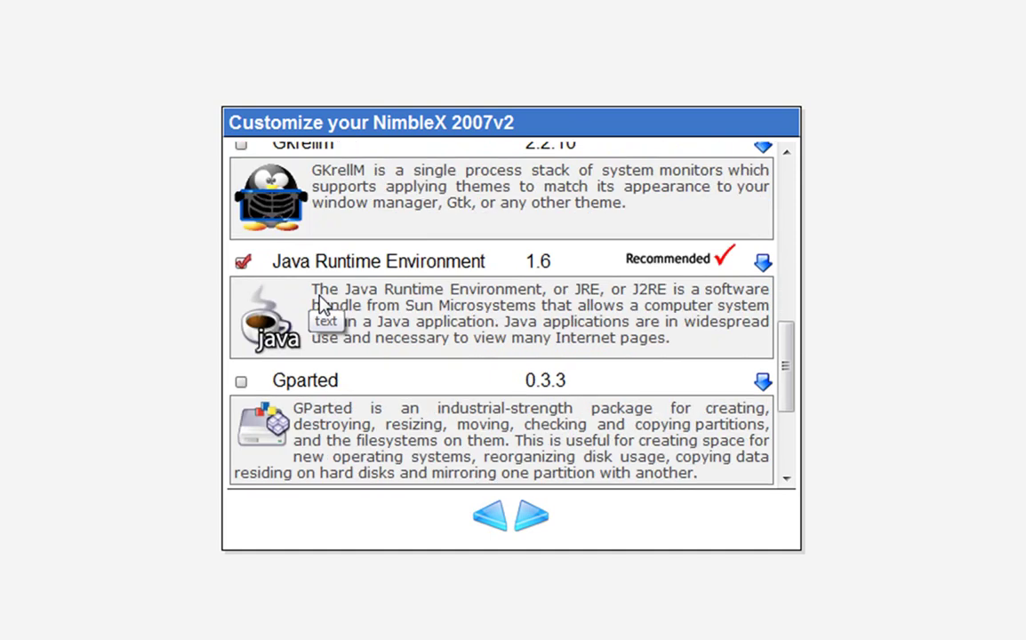
{"action": "scroll", "coordinate": [322, 305], "scroll_direction": "down", "scroll_amount": 1}
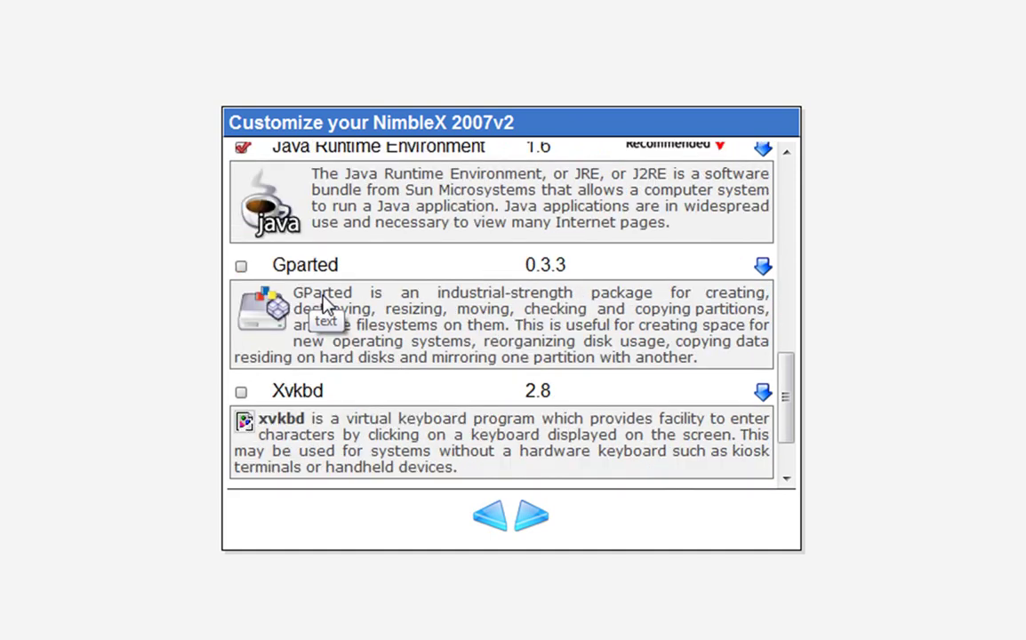
{"action": "left_click", "coordinate": [240, 267]}
{"action": "scroll", "coordinate": [258, 277], "scroll_direction": "down", "scroll_amount": 1}
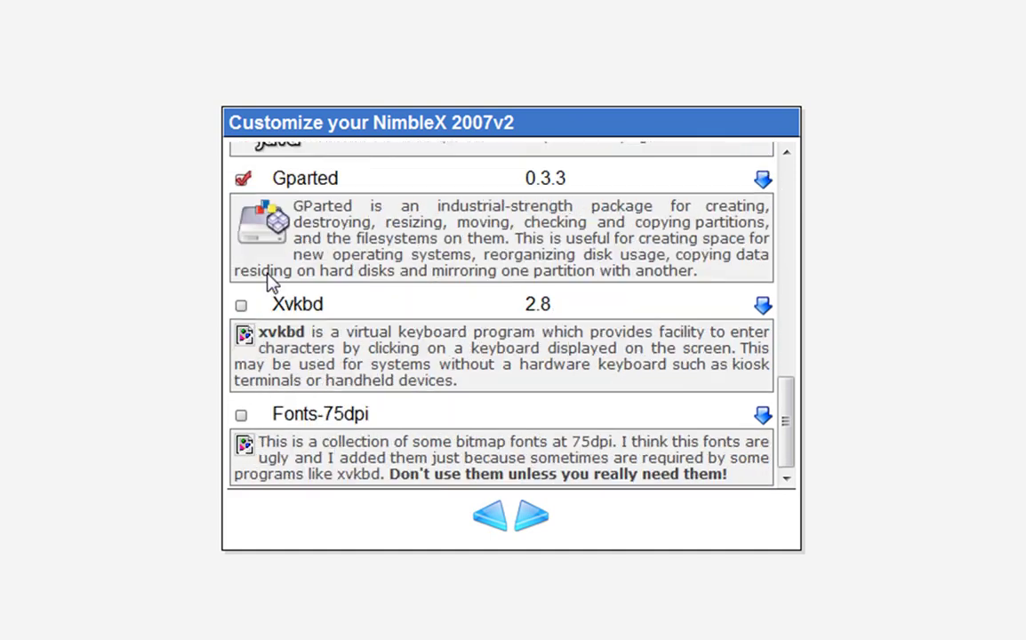
On the Develop packages page, tick Kdevelop 3.3.4.
{"action": "left_click", "coordinate": [537, 516]}
{"action": "scroll", "coordinate": [481, 492], "scroll_direction": "up", "scroll_amount": 4}
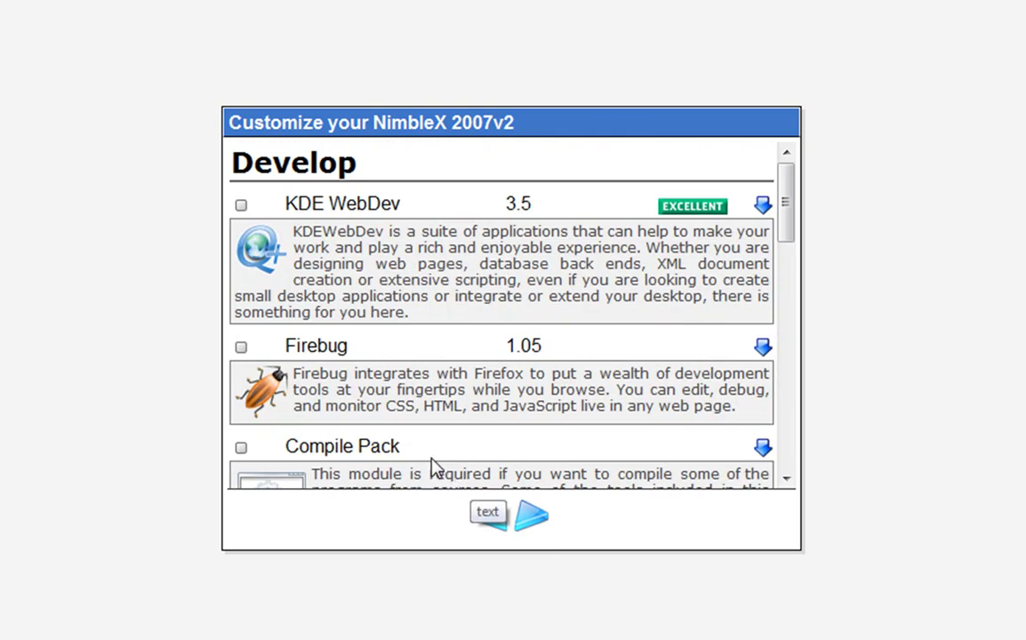
{"action": "scroll", "coordinate": [424, 405], "scroll_direction": "down", "scroll_amount": 5}
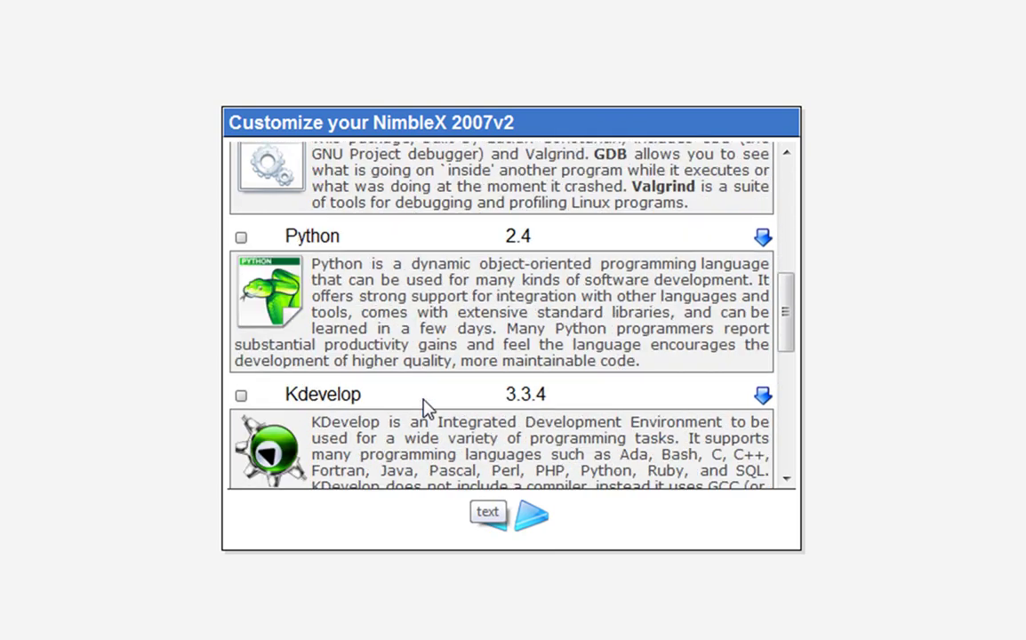
{"action": "scroll", "coordinate": [357, 295], "scroll_direction": "down", "scroll_amount": 3}
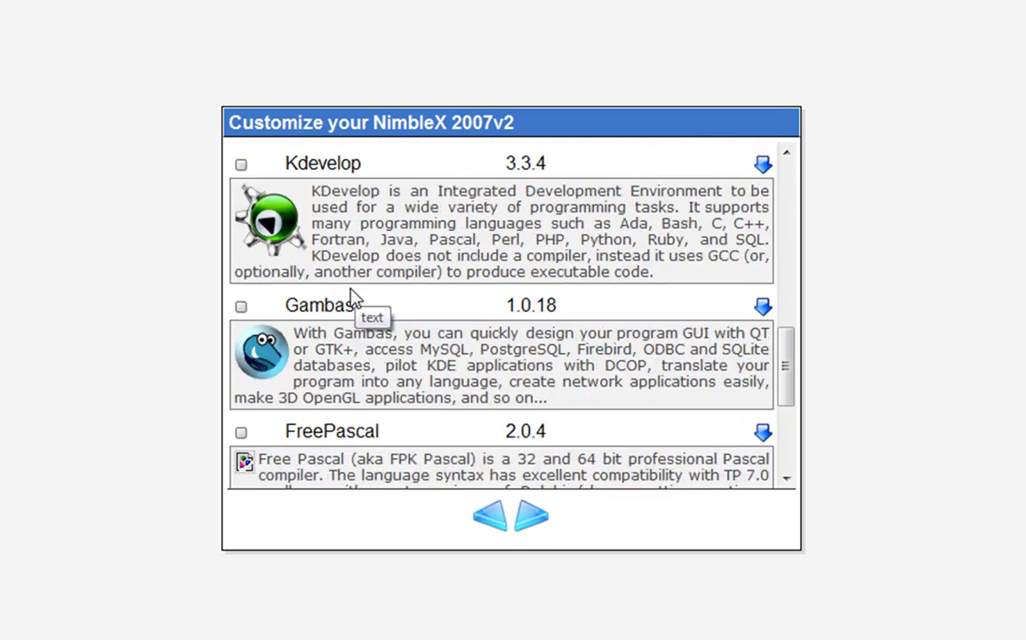
{"action": "scroll", "coordinate": [338, 297], "scroll_direction": "up", "scroll_amount": 2}
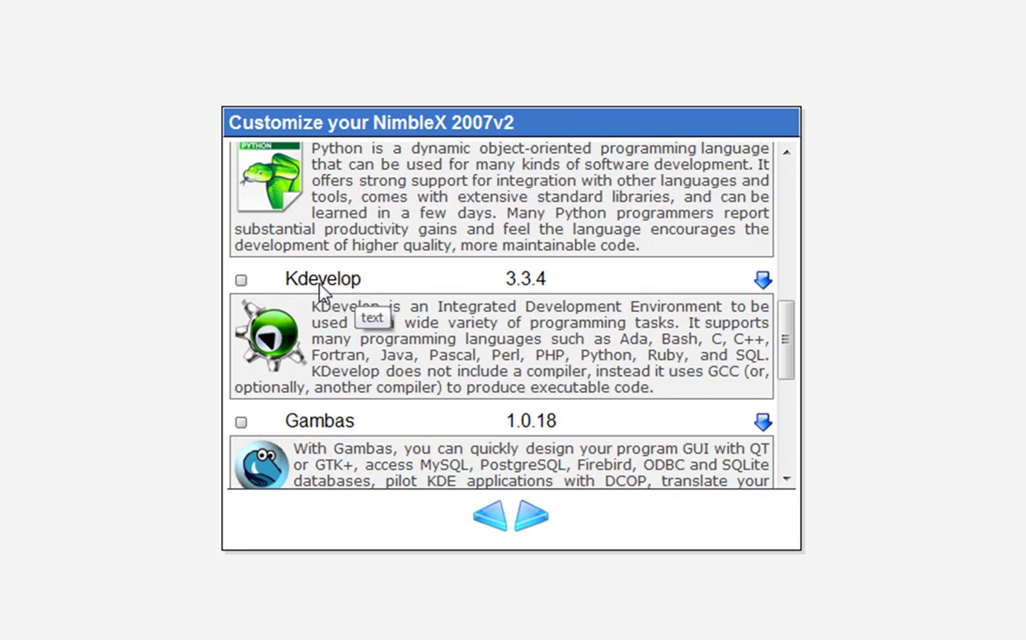
{"action": "scroll", "coordinate": [323, 293], "scroll_direction": "down", "scroll_amount": 1}
{"action": "left_click", "coordinate": [242, 278]}
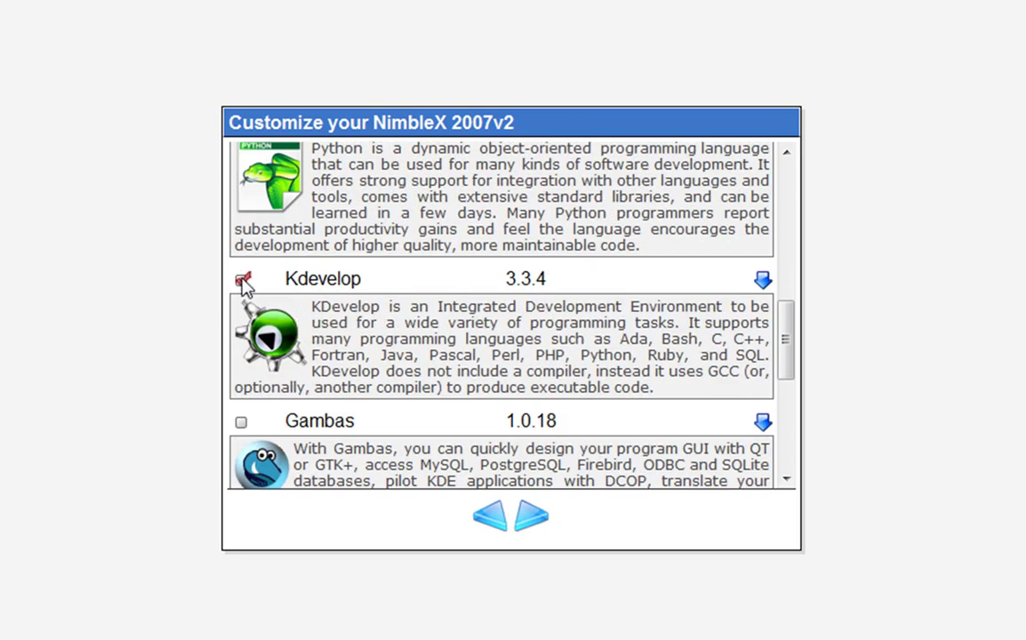
{"action": "scroll", "coordinate": [248, 276], "scroll_direction": "down", "scroll_amount": 3}
{"action": "scroll", "coordinate": [250, 284], "scroll_direction": "down", "scroll_amount": 1}
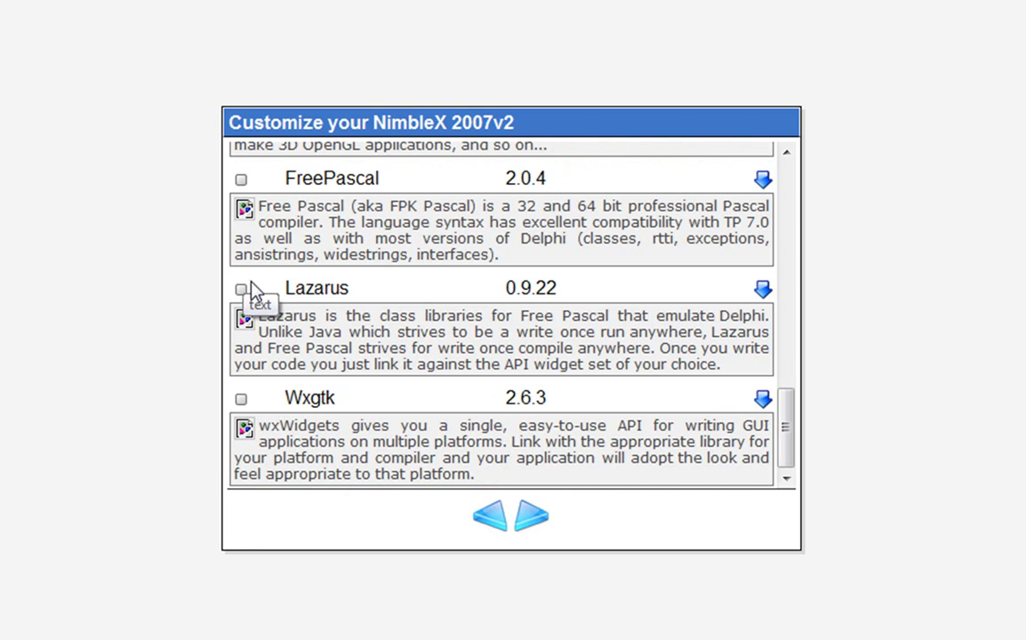
Browse the Fields, Paradise, Space, Abstract, Girls and Upload wallpaper collections.
{"action": "left_click", "coordinate": [531, 519]}
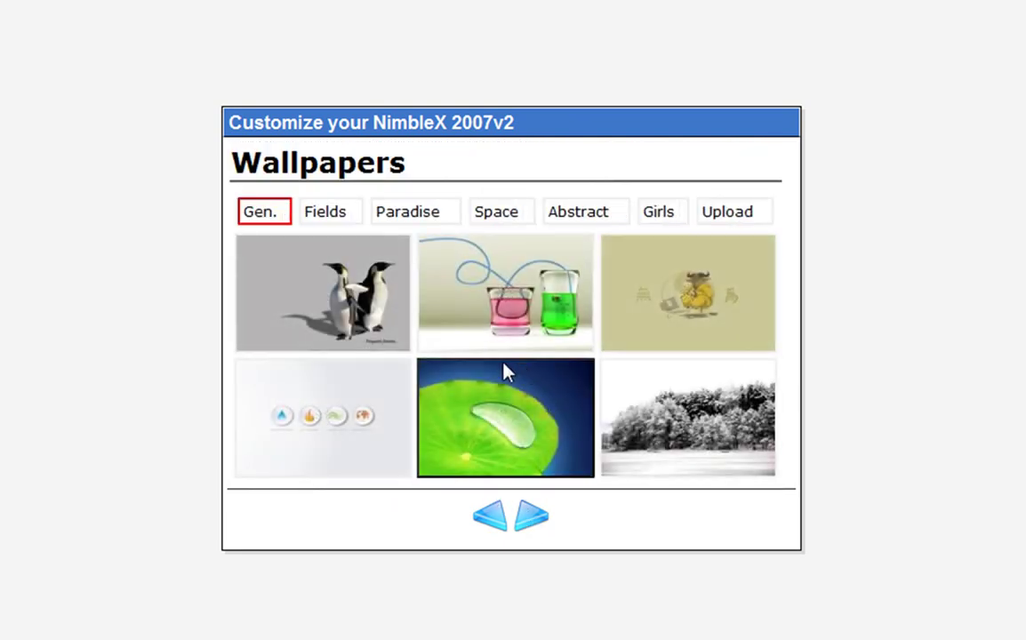
{"action": "left_click", "coordinate": [337, 213]}
{"action": "left_click", "coordinate": [432, 219]}
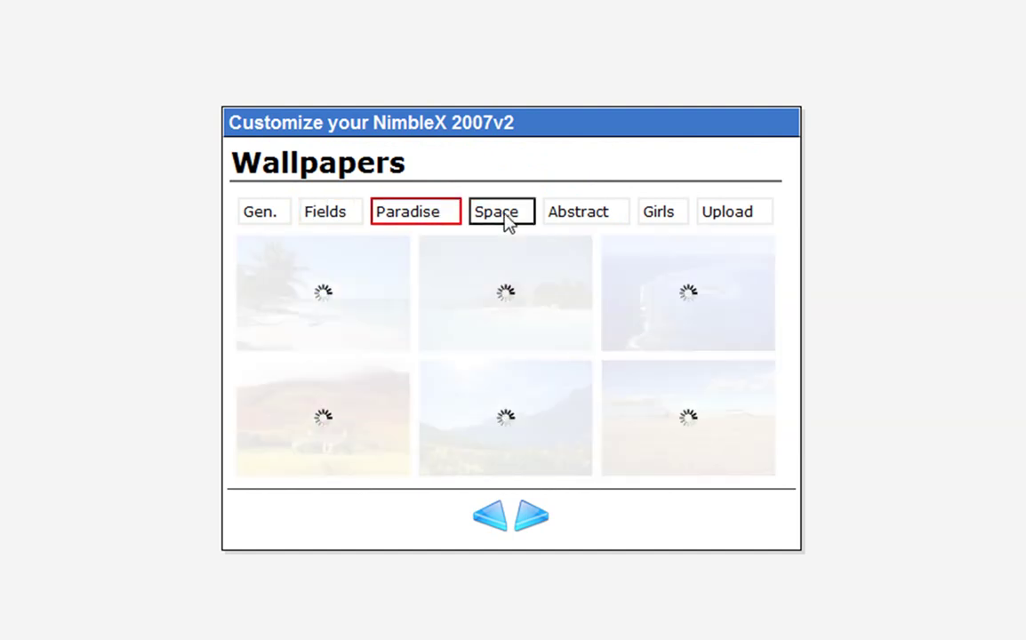
{"action": "left_click", "coordinate": [503, 219]}
{"action": "left_click", "coordinate": [573, 216]}
{"action": "left_click", "coordinate": [663, 218]}
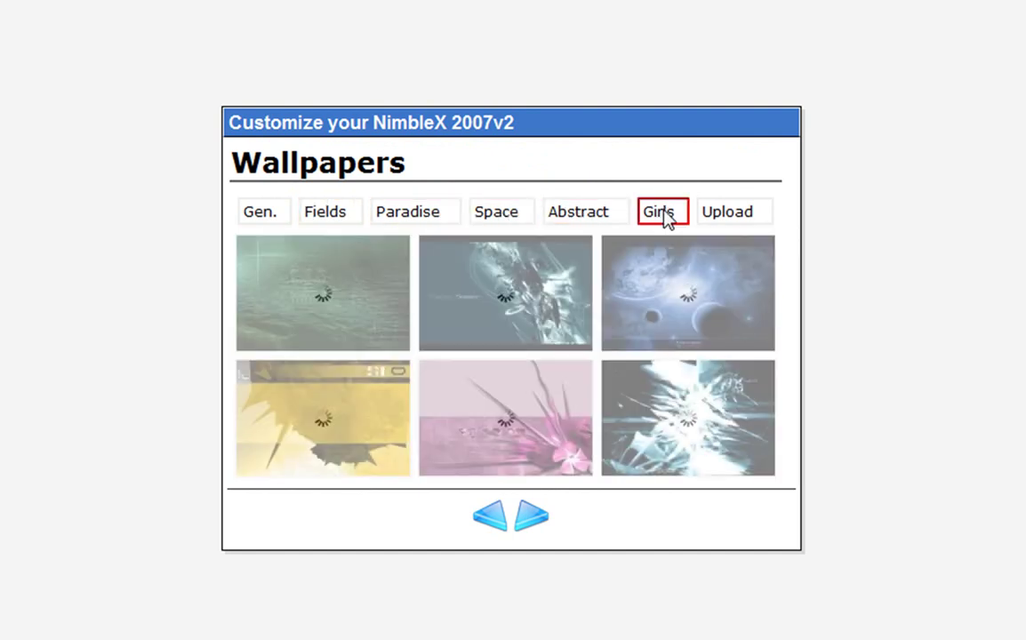
{"action": "left_click", "coordinate": [736, 224]}
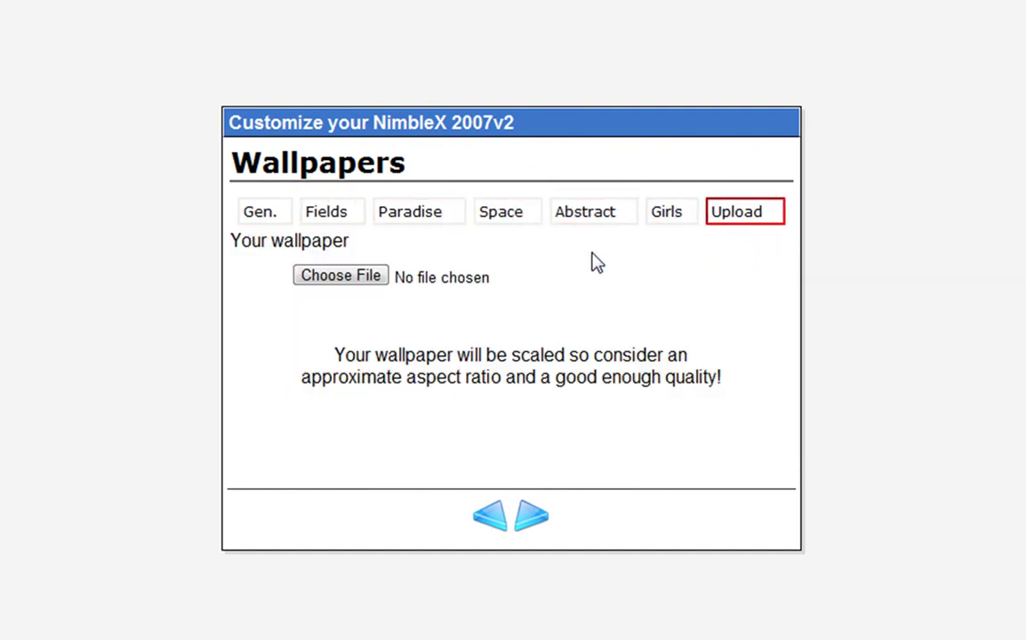
Revisit Space, Abstract and Paradise, then settle on the Fields wallpapers.
{"action": "left_click", "coordinate": [360, 218]}
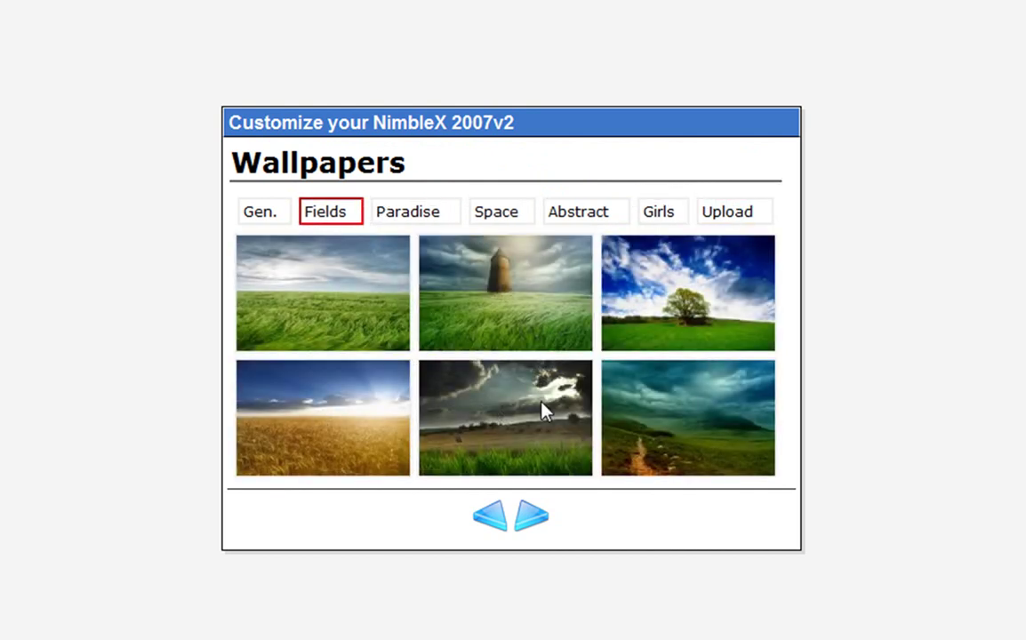
{"action": "left_click", "coordinate": [496, 215]}
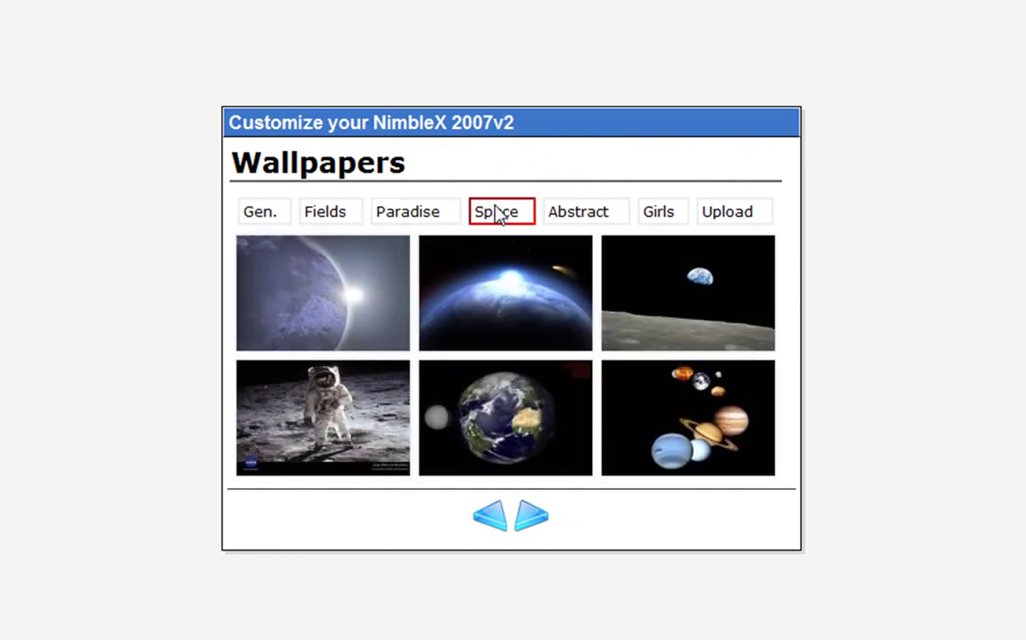
{"action": "left_click", "coordinate": [553, 217]}
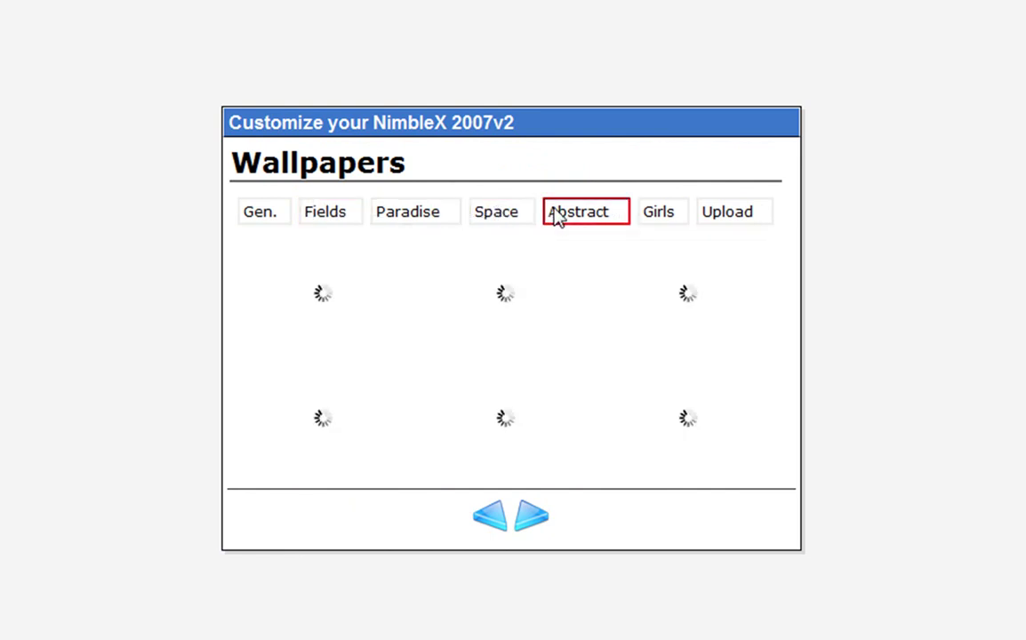
{"action": "left_click", "coordinate": [411, 219]}
{"action": "left_click", "coordinate": [325, 222]}
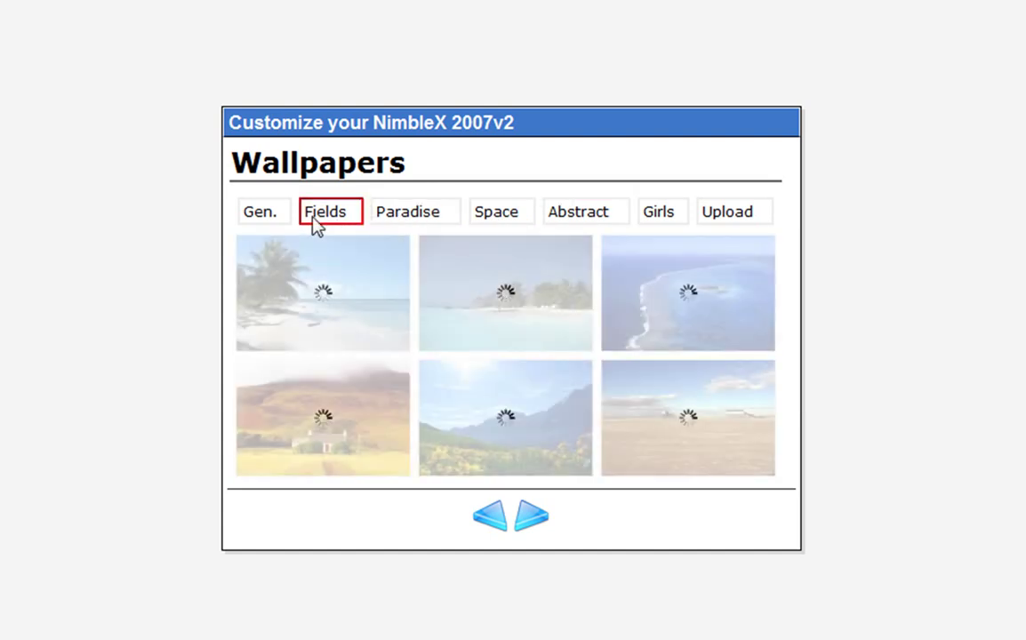
{"action": "left_click", "coordinate": [528, 521]}
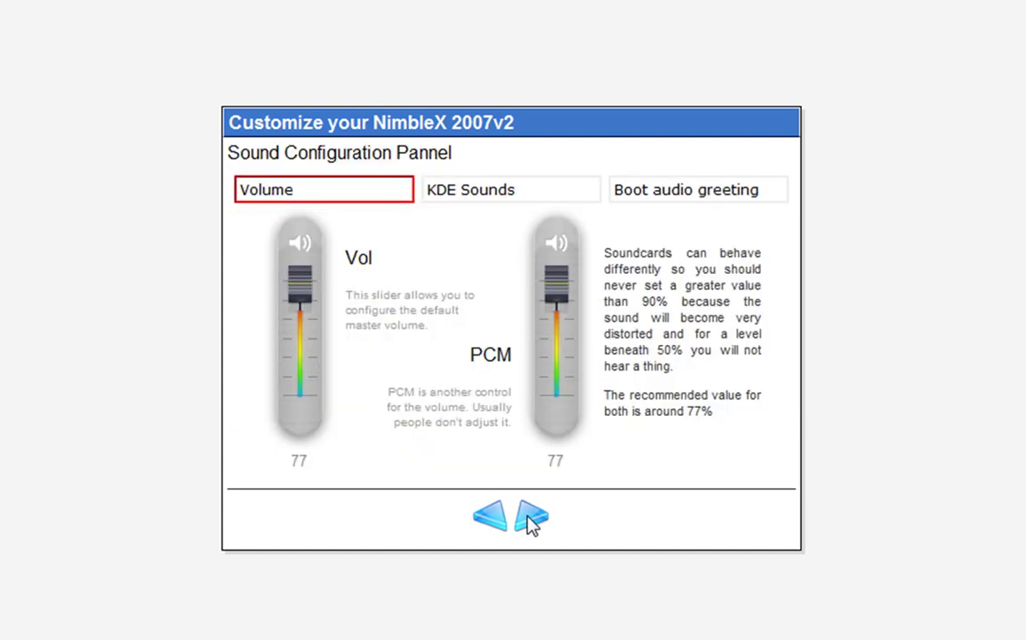
Raise the default master volume to 93, review the KDE Sounds and Boot audio greeting tabs, then continue.
{"action": "left_click_drag", "start_coordinate": [292, 282], "coordinate": [302, 290]}
{"action": "left_click", "coordinate": [496, 195]}
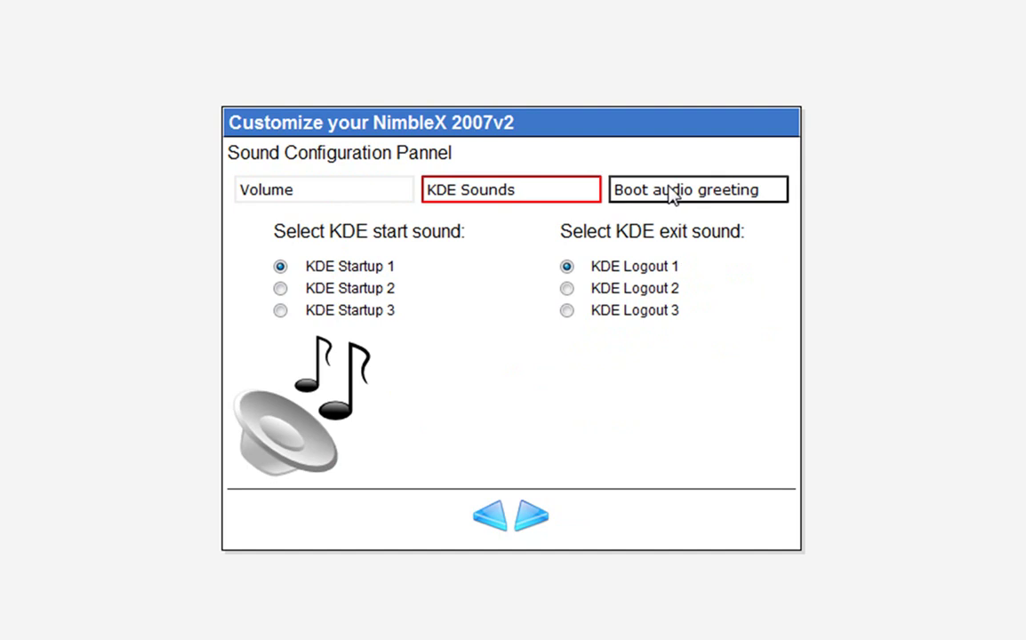
{"action": "left_click", "coordinate": [615, 195]}
{"action": "left_click", "coordinate": [505, 195]}
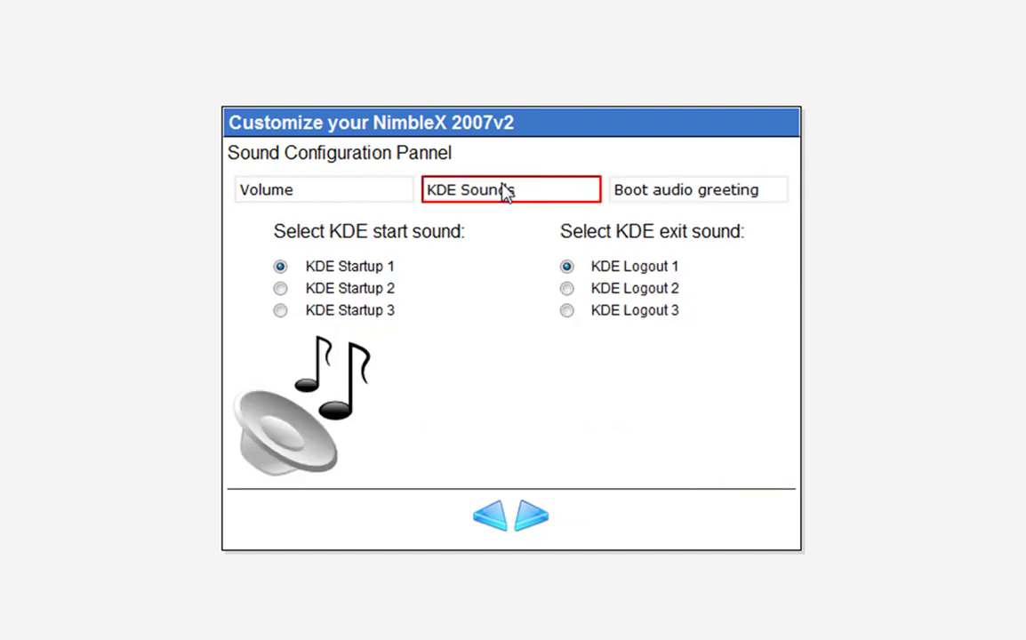
{"action": "left_click", "coordinate": [532, 521]}
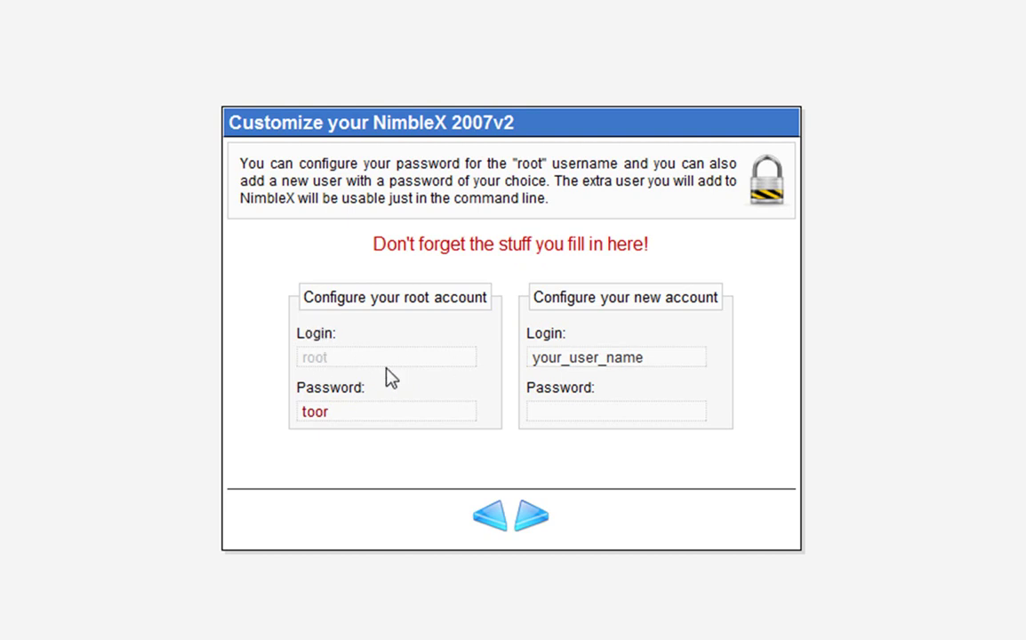
Check the existing root password and leave it unchanged.
{"action": "left_click_drag", "start_coordinate": [394, 414], "coordinate": [271, 412]}
{"action": "left_click", "coordinate": [381, 421]}
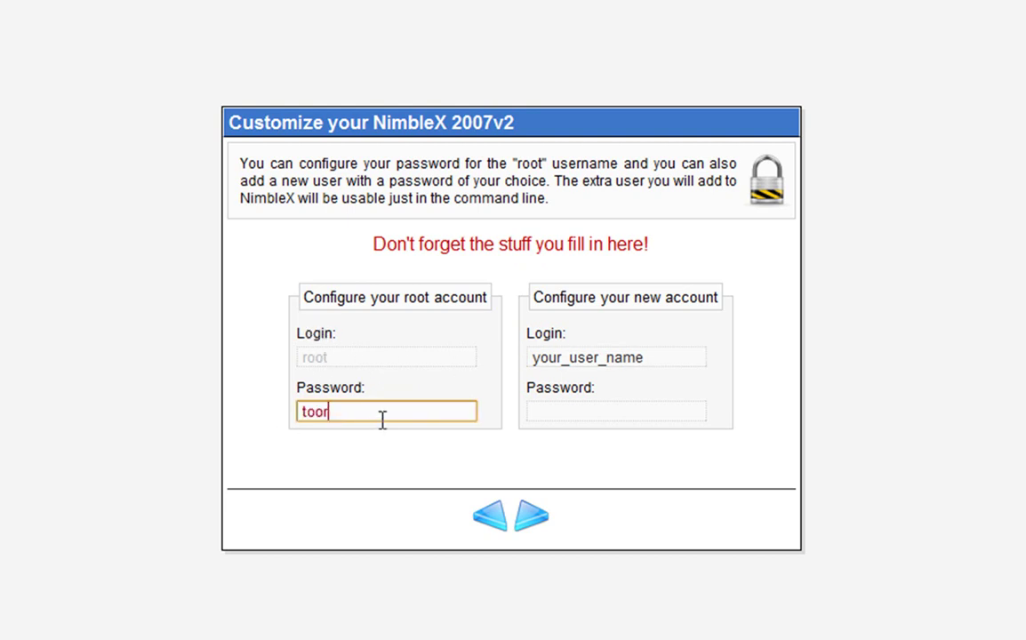
{"action": "left_click_drag", "start_coordinate": [367, 418], "coordinate": [257, 418]}
{"action": "left_click", "coordinate": [392, 416]}
Replace the new account's placeholder login with a user name and move to its password field.
{"action": "left_click", "coordinate": [573, 414]}
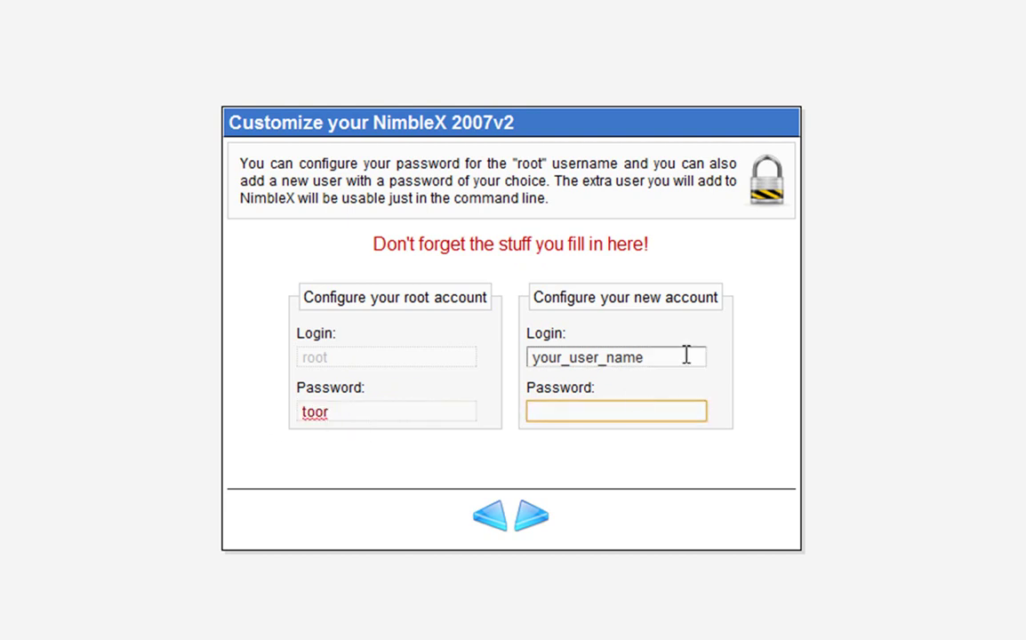
{"action": "left_click", "coordinate": [687, 355]}
{"action": "type", "text": "gbhh"}
{"action": "left_click", "coordinate": [563, 415]}
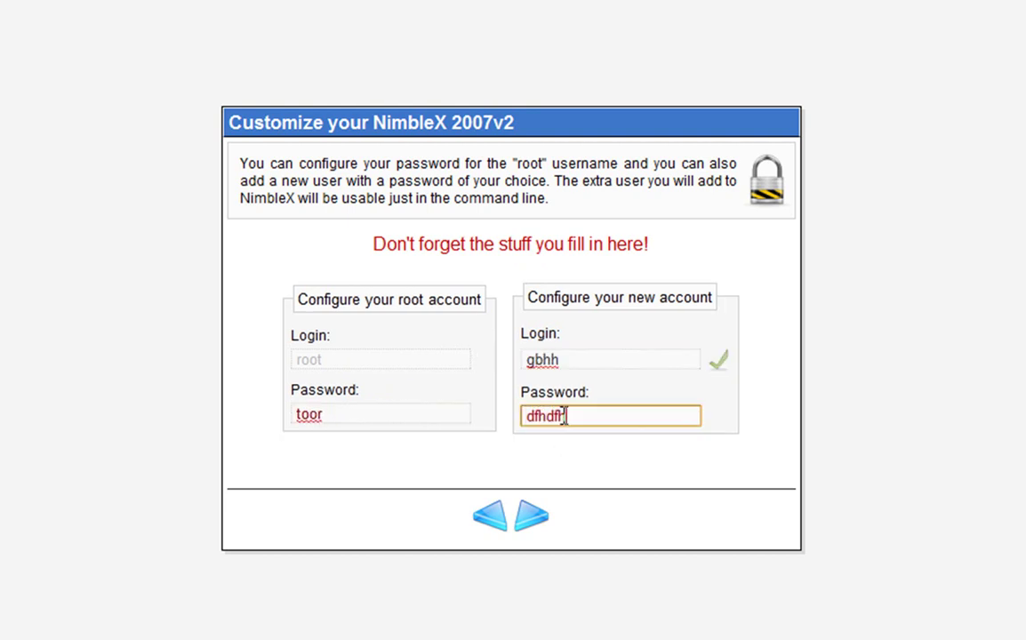
Type the new user's password, keep English, review the summary, and reach the 555.00 MB generate page.
{"action": "left_click", "coordinate": [525, 517]}
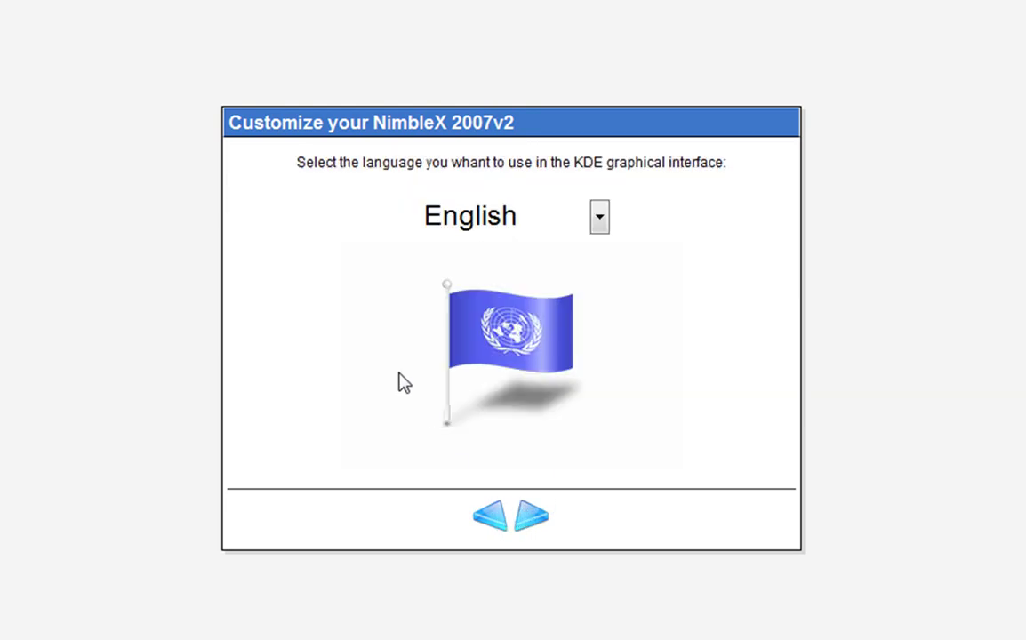
{"action": "left_click", "coordinate": [529, 519]}
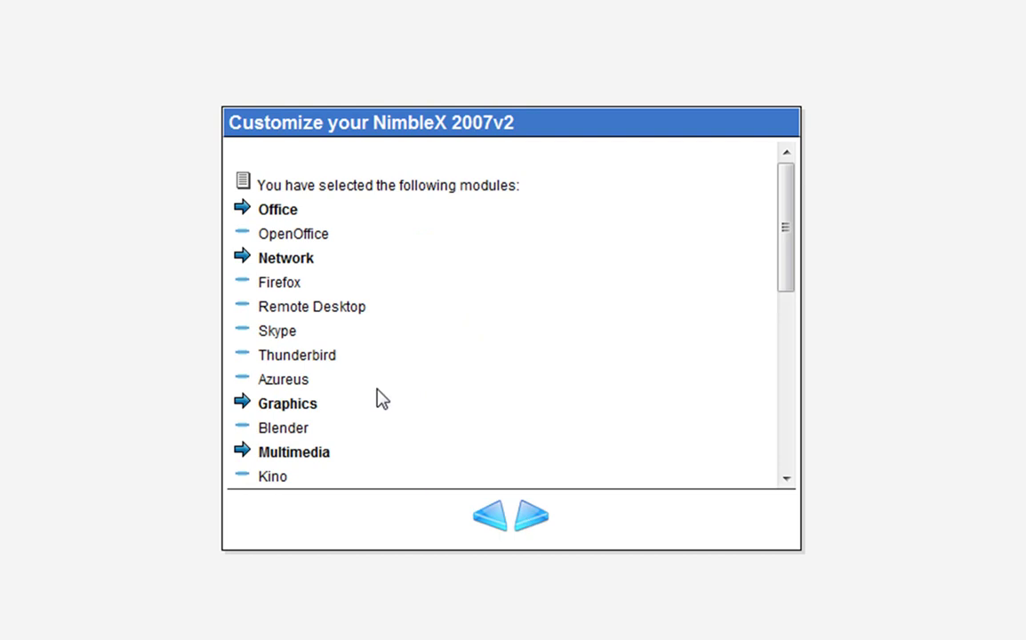
{"action": "left_click_drag", "start_coordinate": [791, 207], "coordinate": [779, 394]}
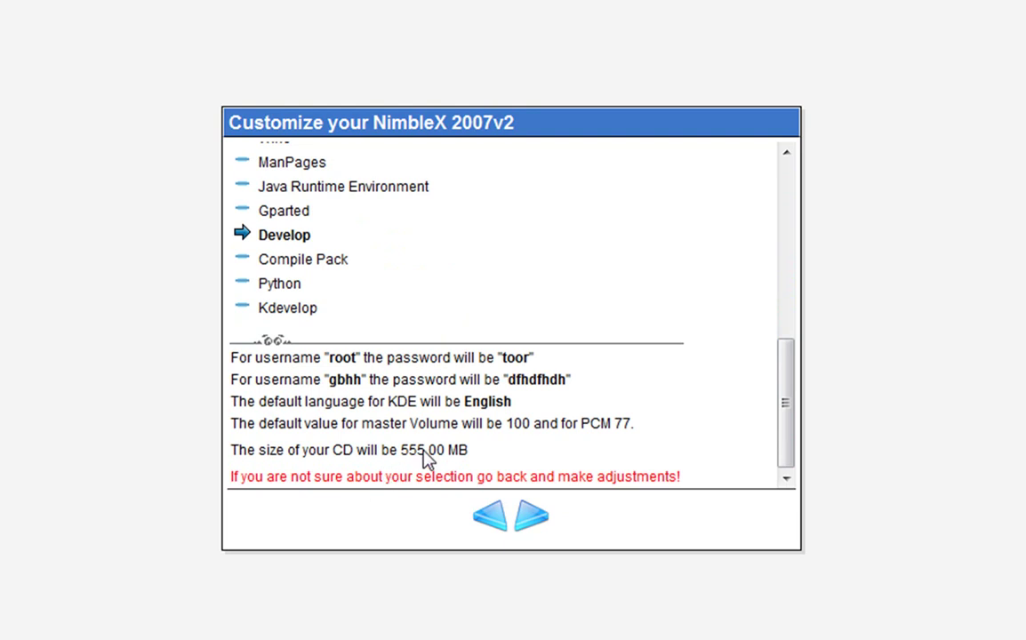
{"action": "left_click", "coordinate": [532, 518]}
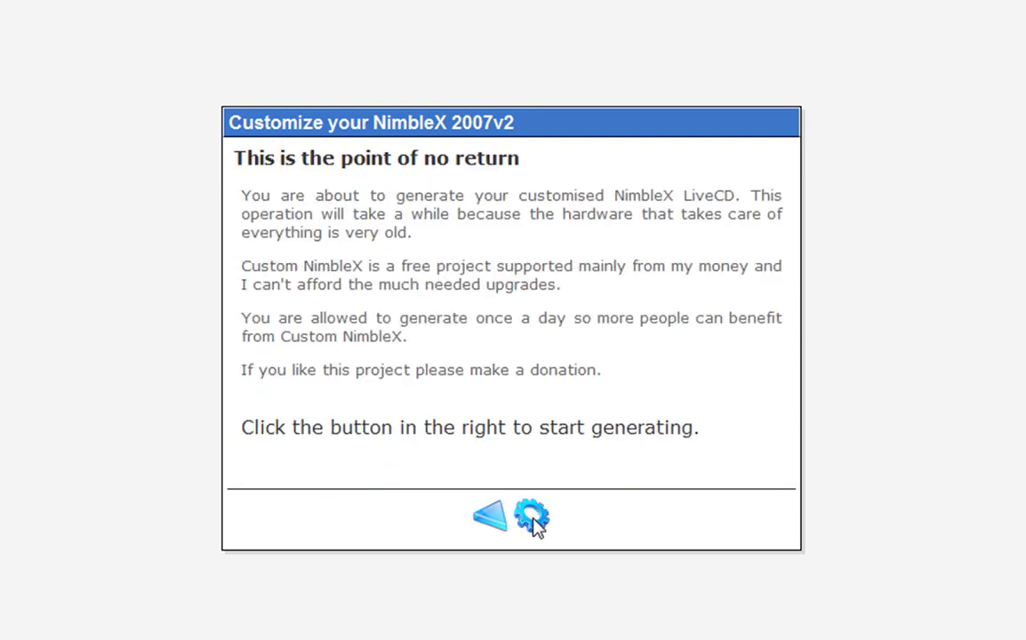